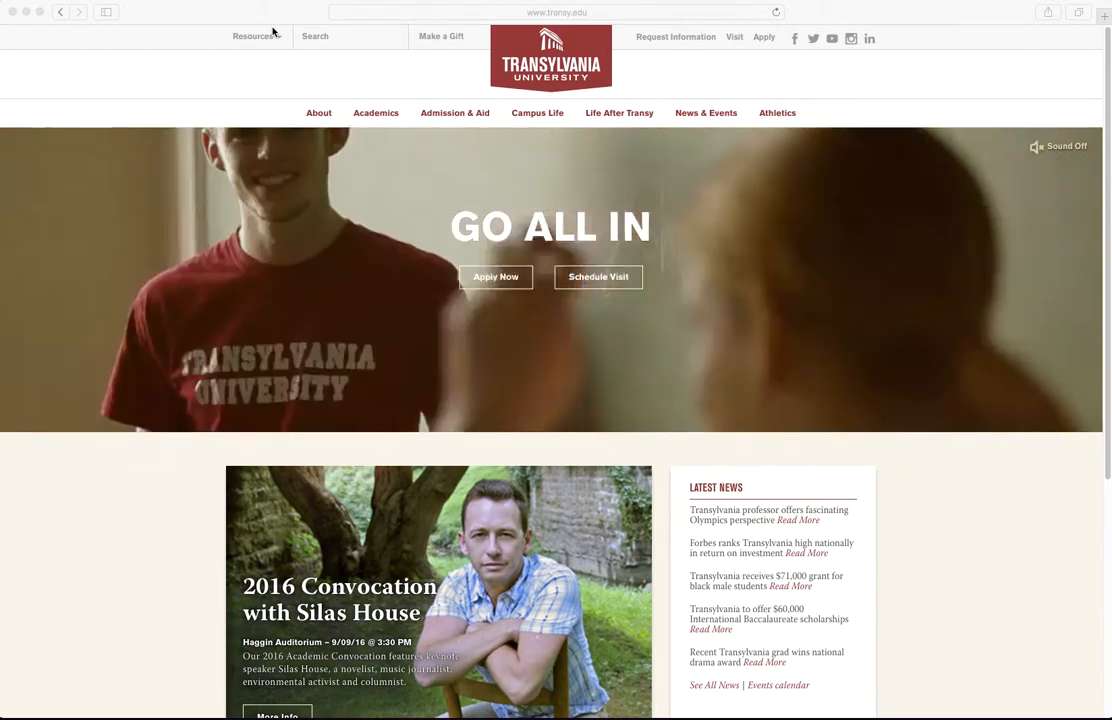
left_click(537, 13)
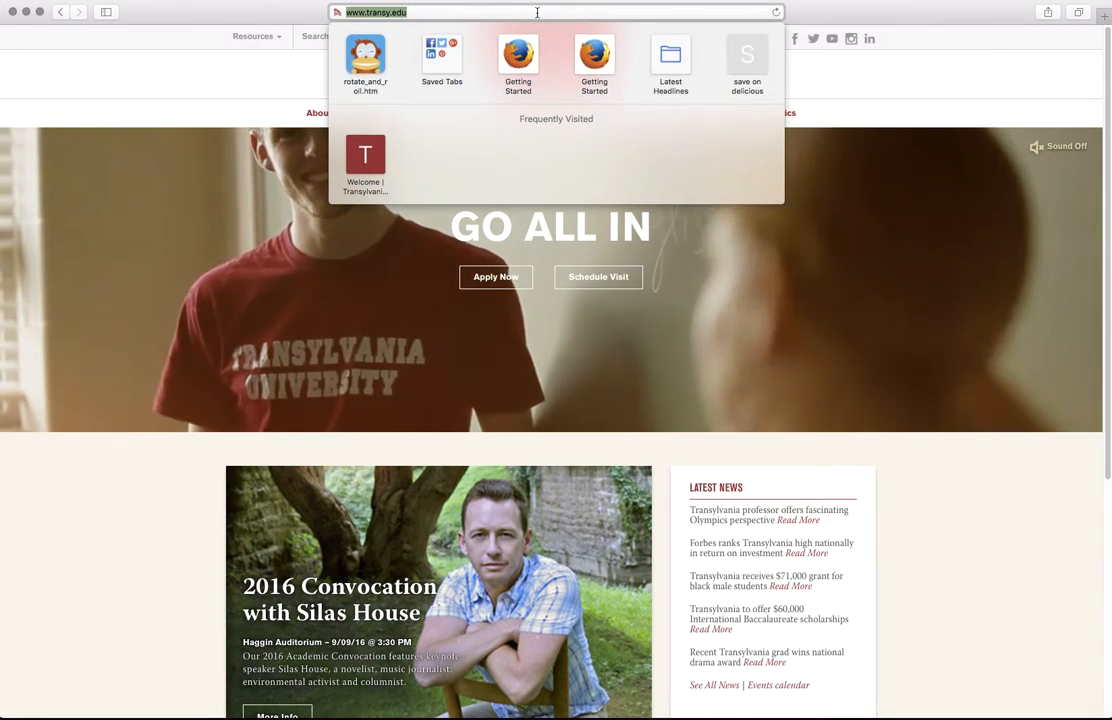
key("Right")
type("/")
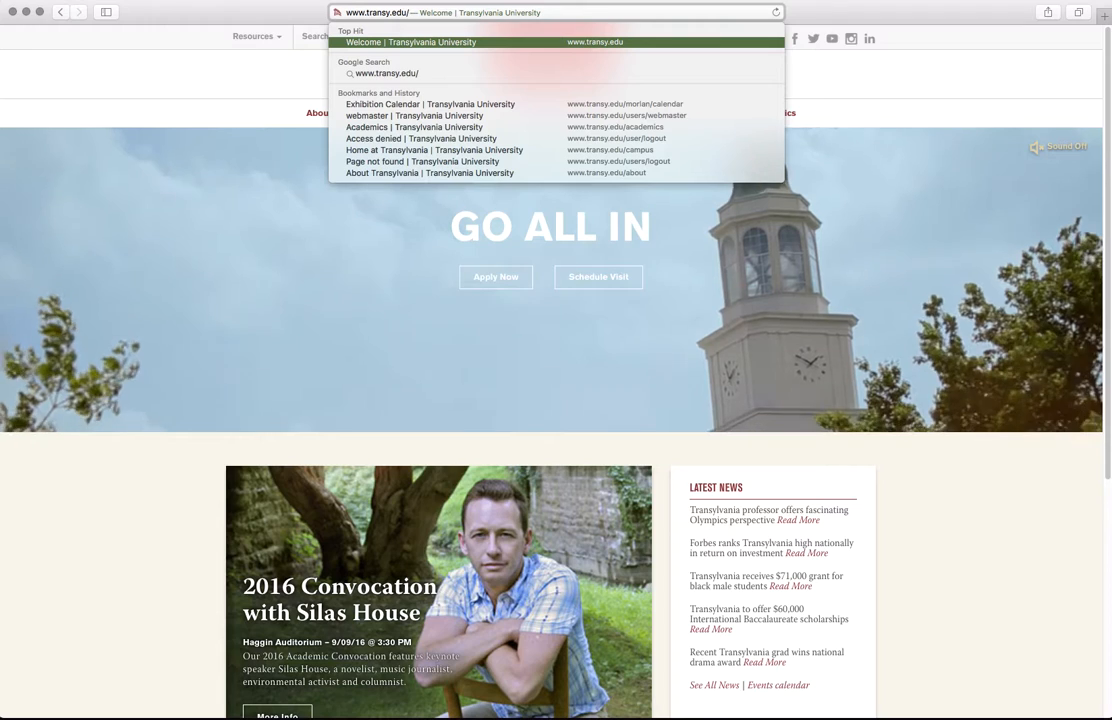
type("user")
key("Return")
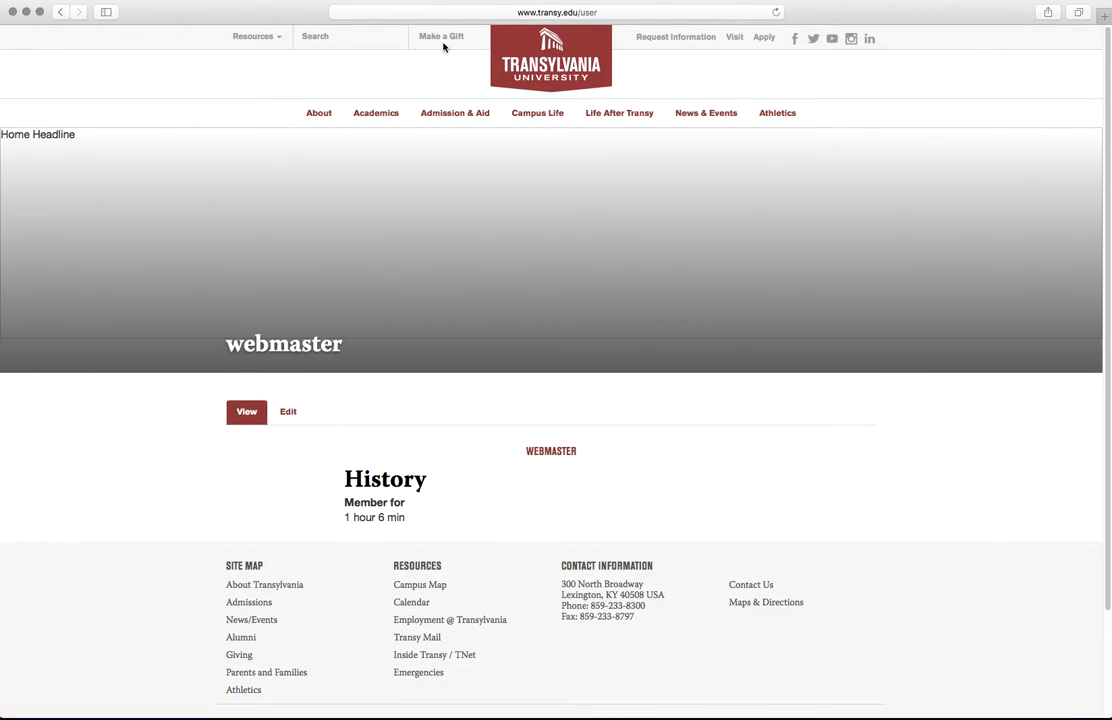
left_click(616, 15)
left_click(616, 15)
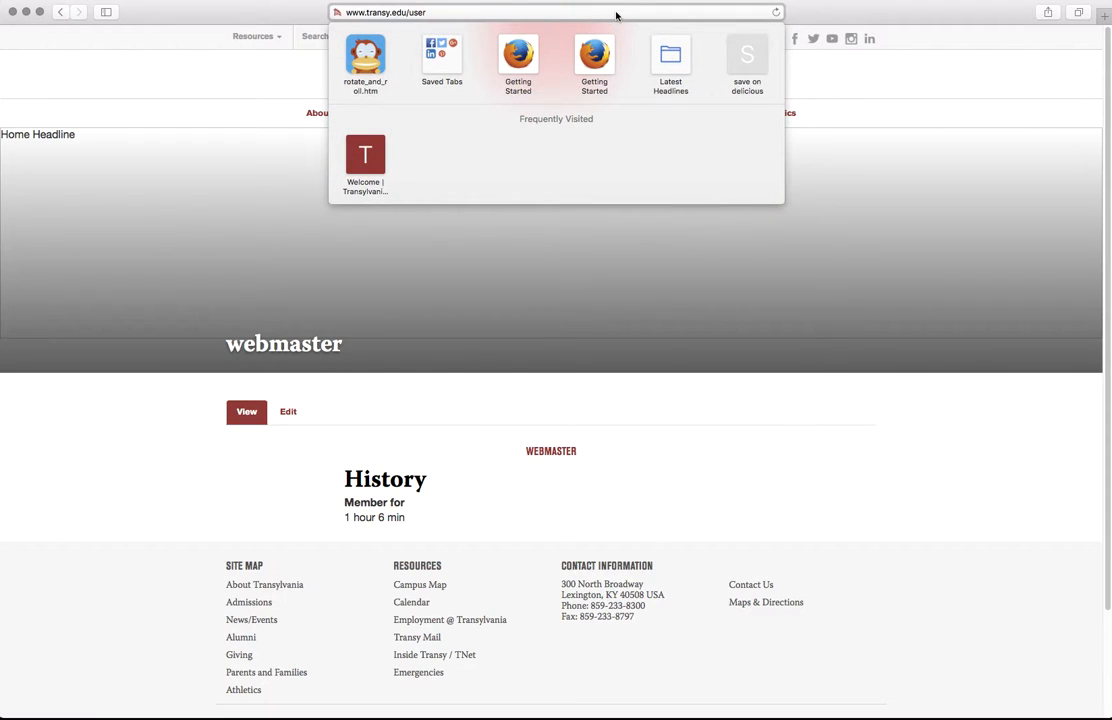
type("/logout")
key("Return")
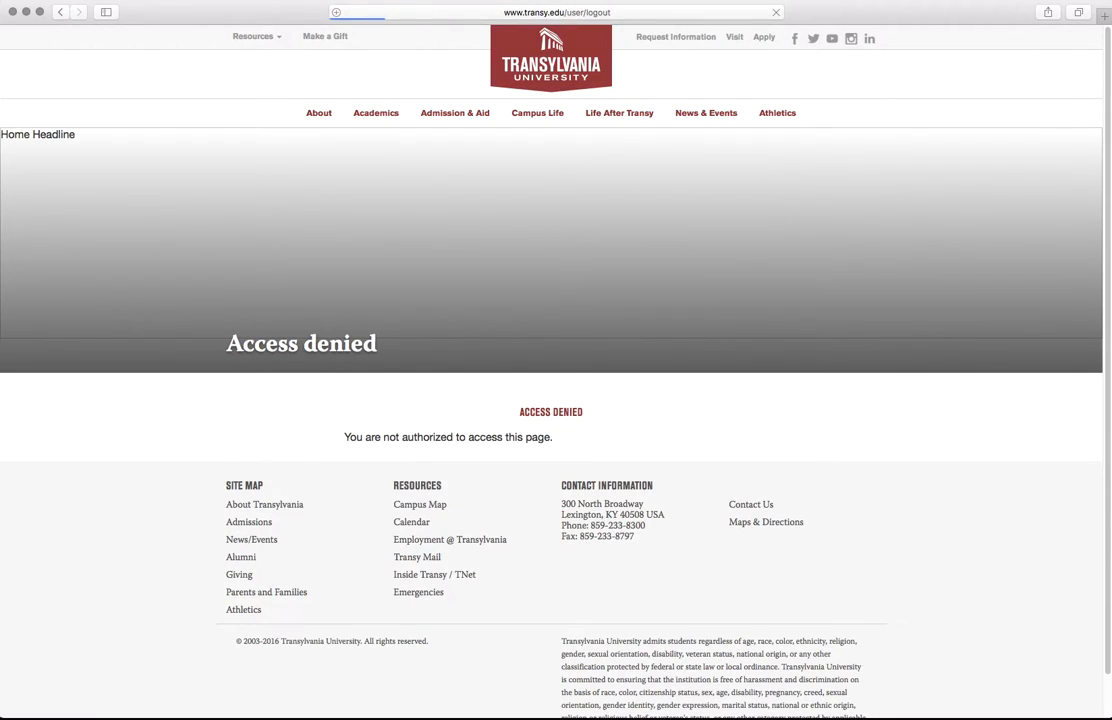
Step: Remove /logout from the address to bring up the /user login form
left_click(539, 15)
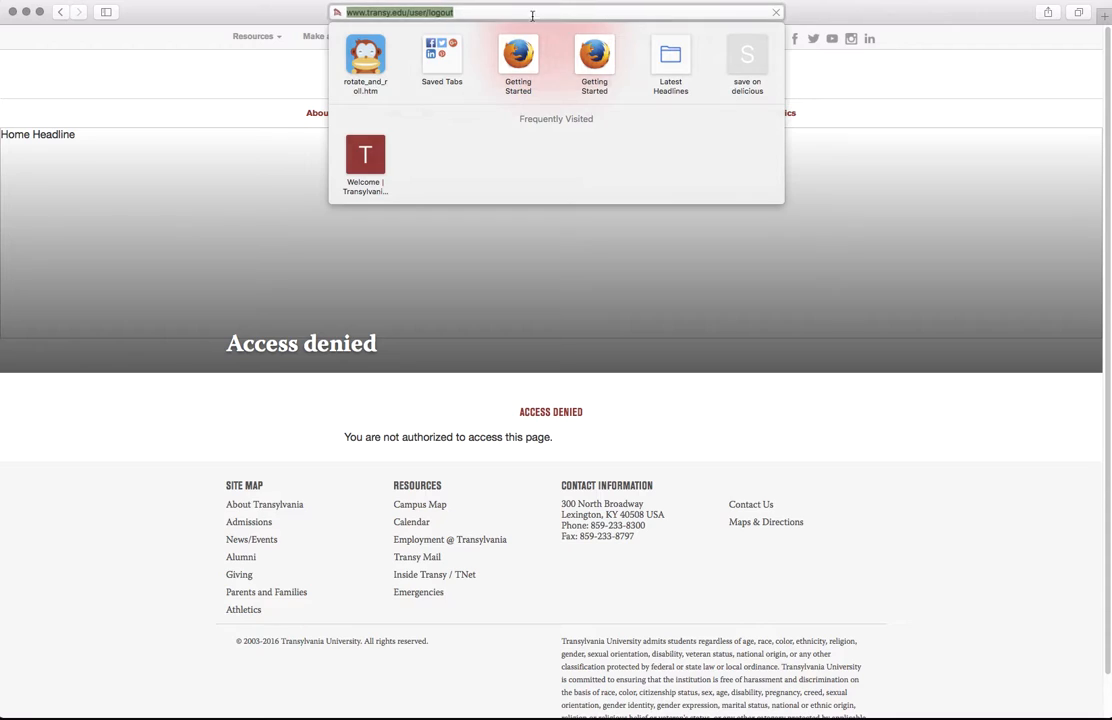
left_click(539, 15)
key("shift+Left")
key("shift+Left")
key("shift+Left")
key("shift+Left")
key("shift+Left")
key("shift+Left")
key("shift+Left")
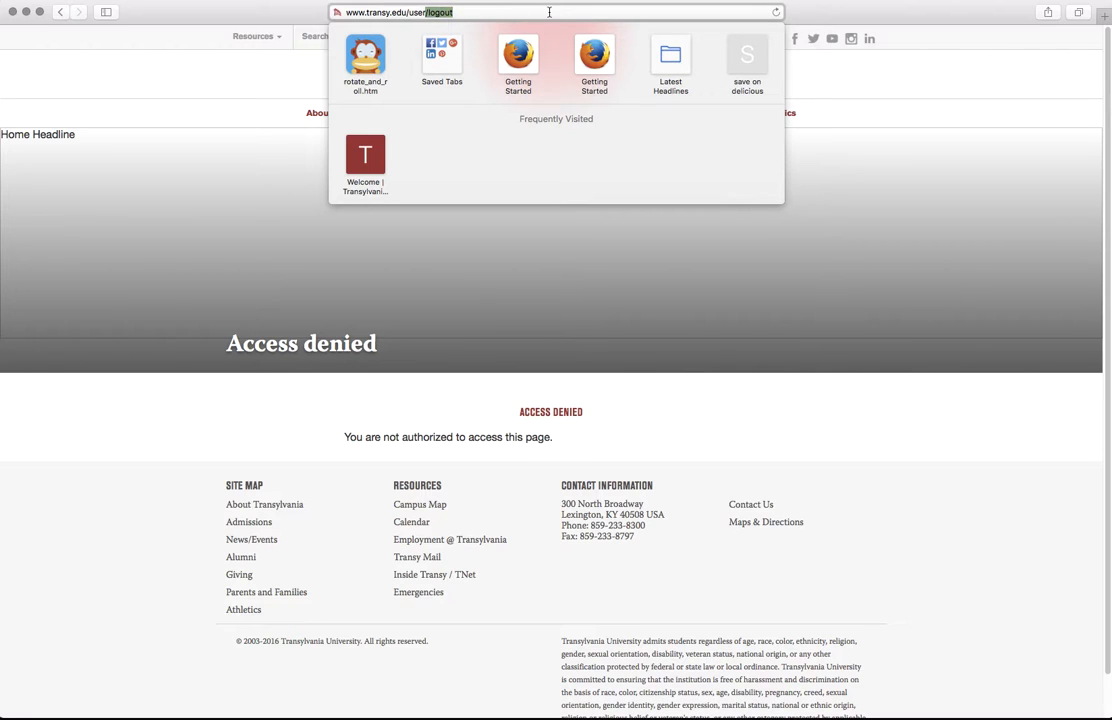
key("BackSpace")
key("Return")
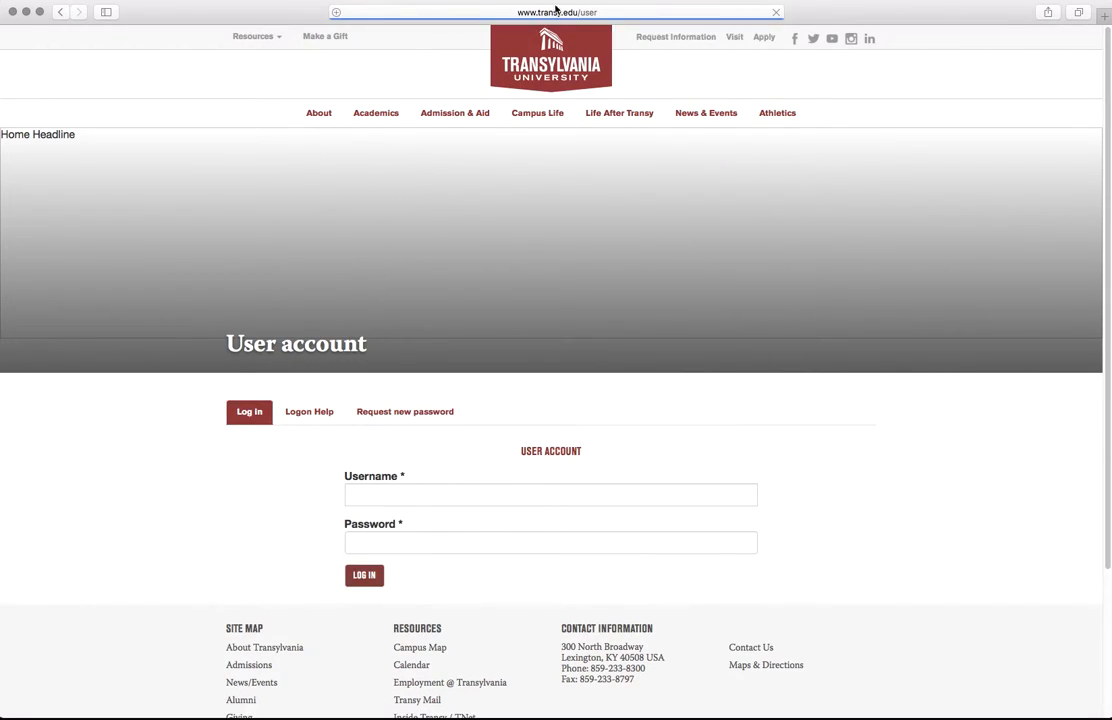
Step: Log in with the account username and password, then return to the Transylvania home page
left_click(604, 490)
type("webmase")
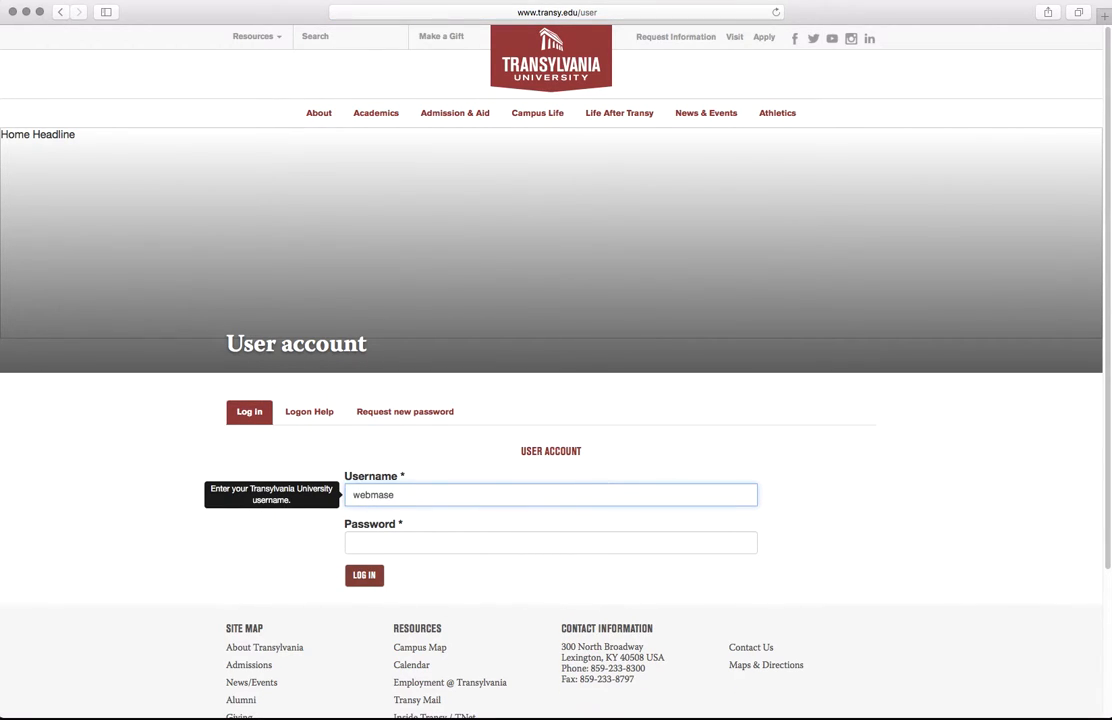
key("BackSpace")
type("ter")
key("Tab")
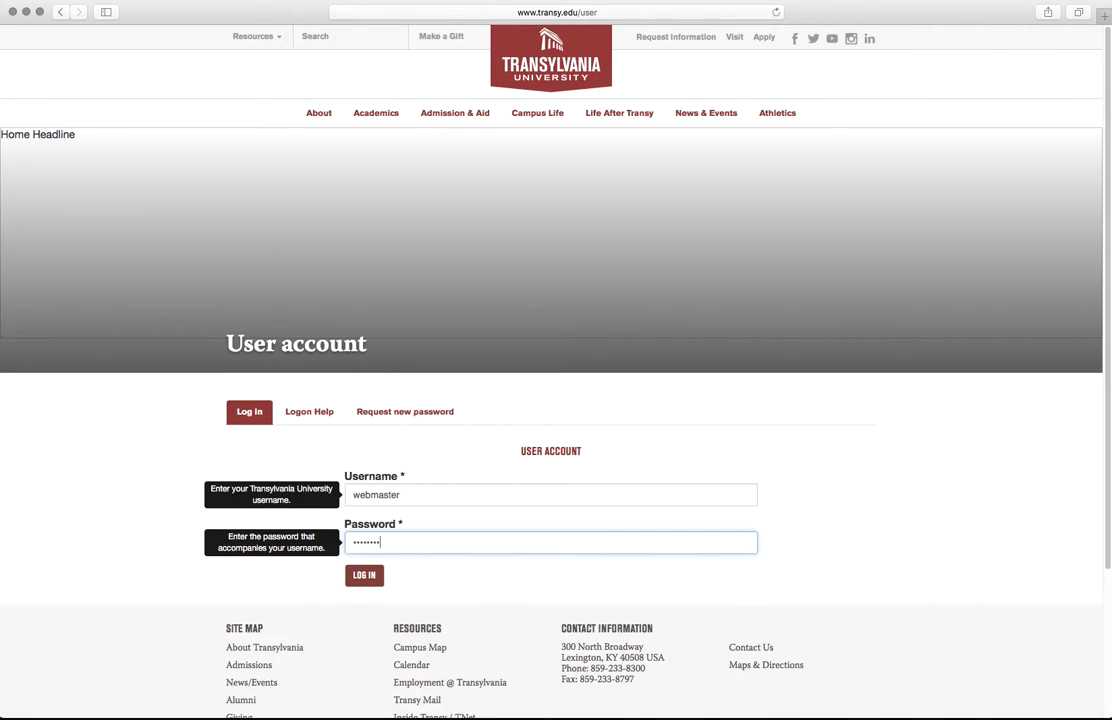
key("Return")
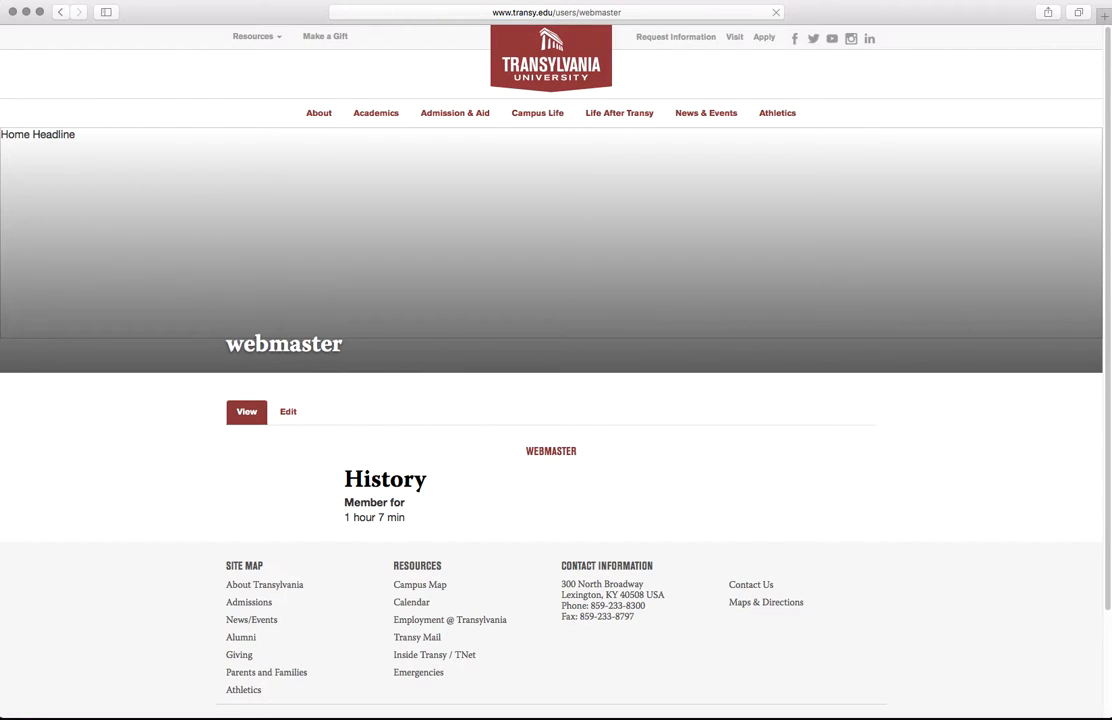
left_click(529, 55)
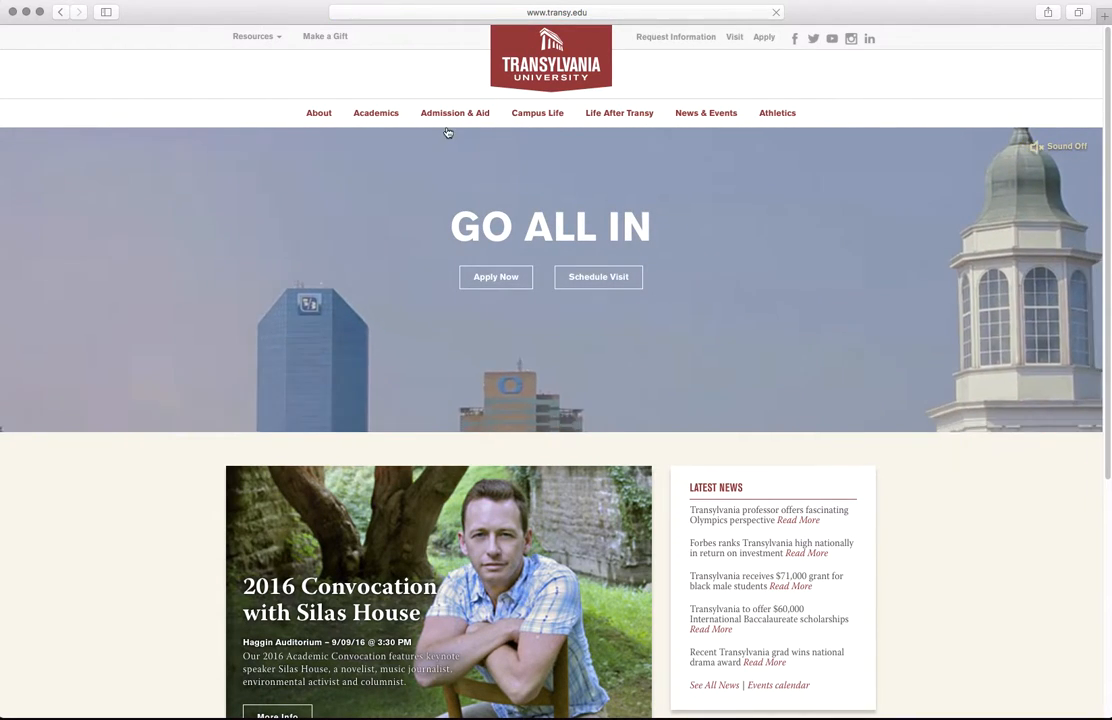
left_click(447, 115)
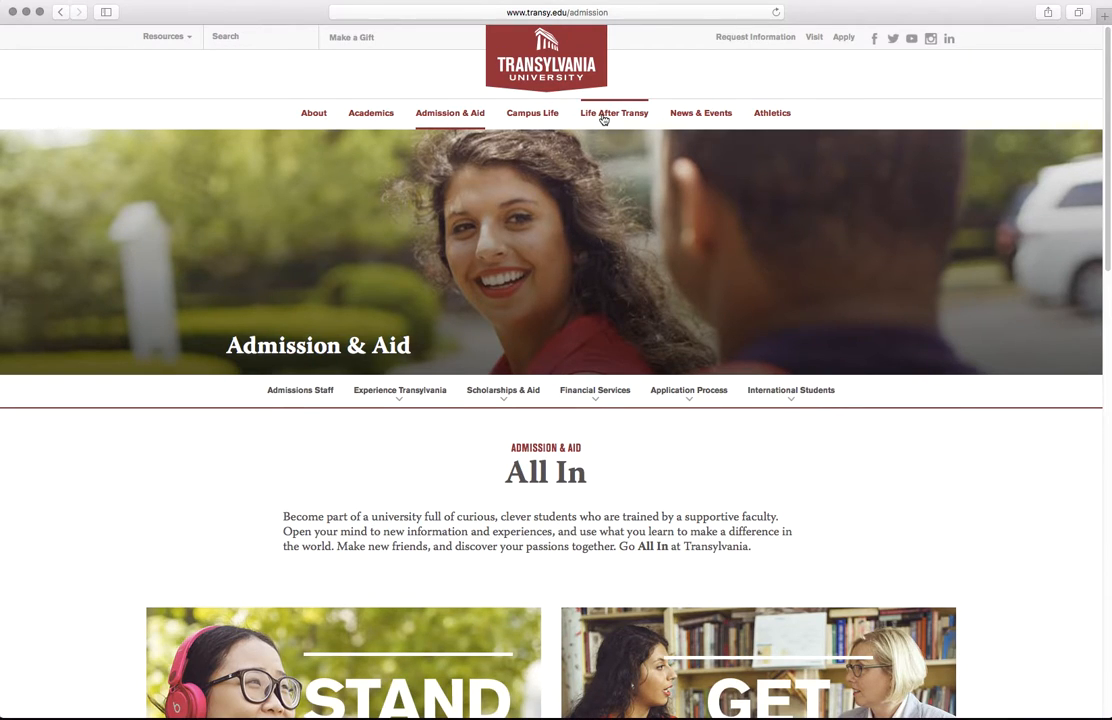
left_click(618, 13)
left_click(407, 12)
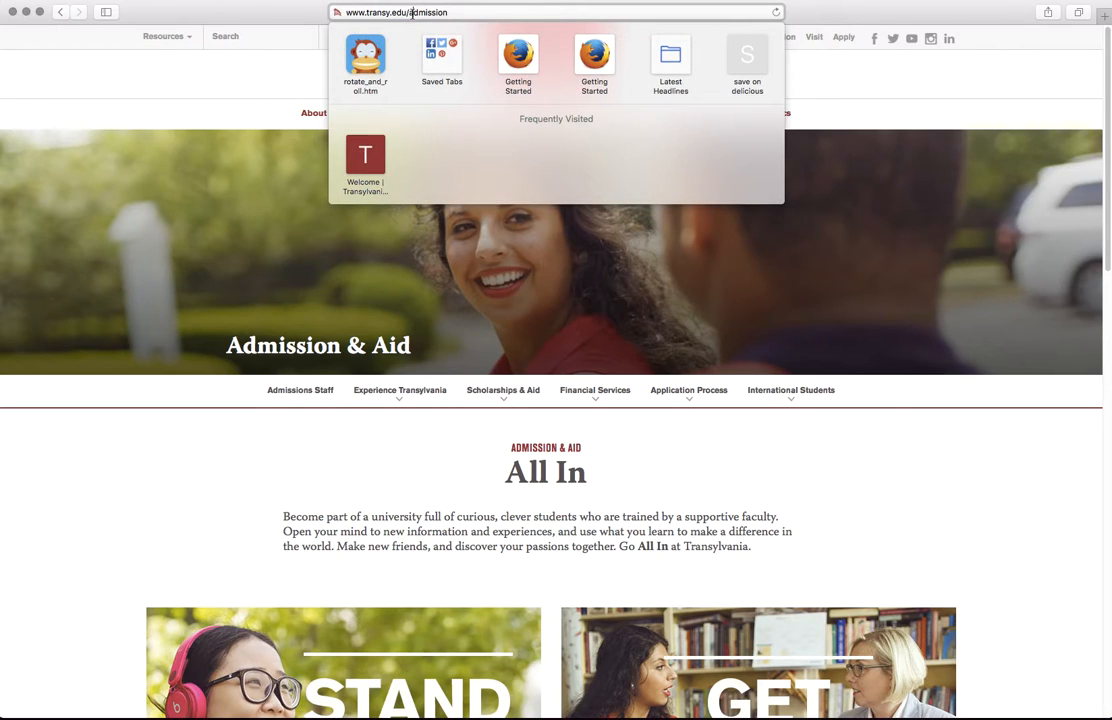
left_click_drag(409, 13, 684, 32)
type("mor")
key("Return")
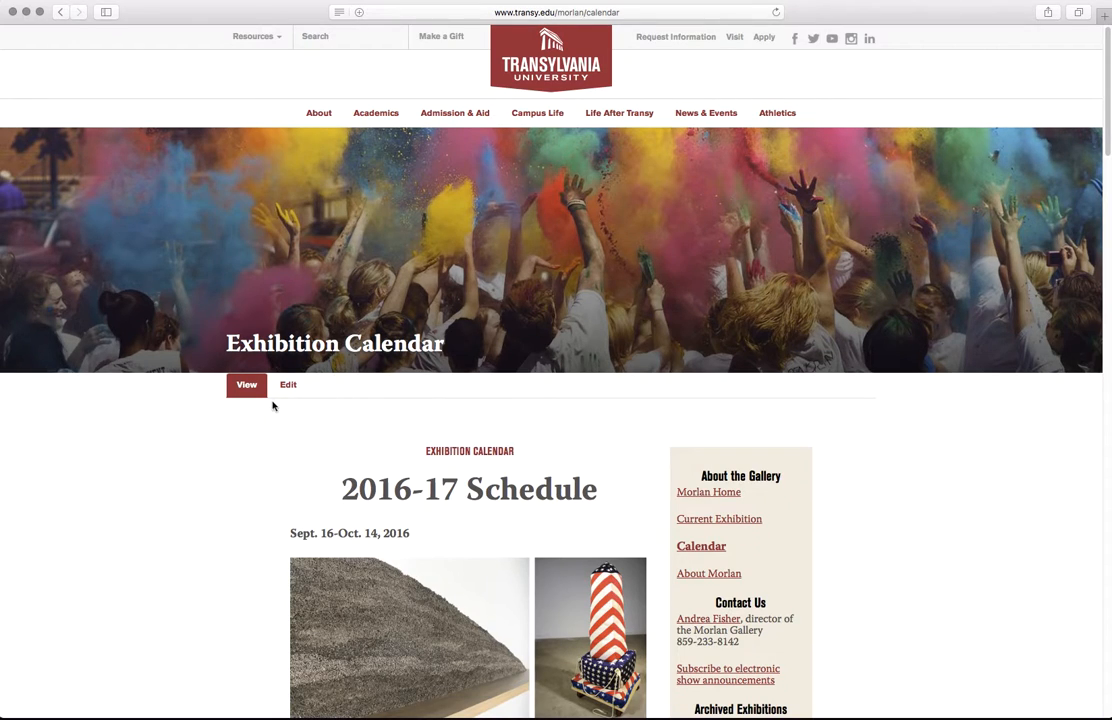
scroll(325, 510, "down", 6)
scroll(272, 437, "up", 6)
left_click(288, 388)
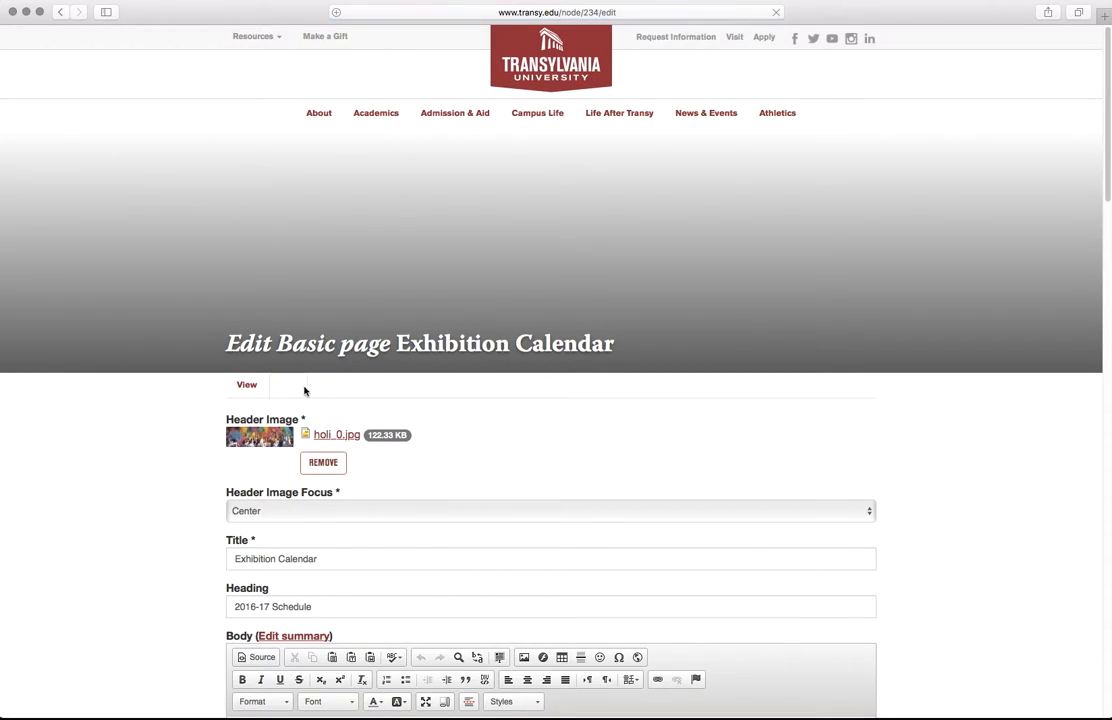
scroll(210, 545, "down", 15)
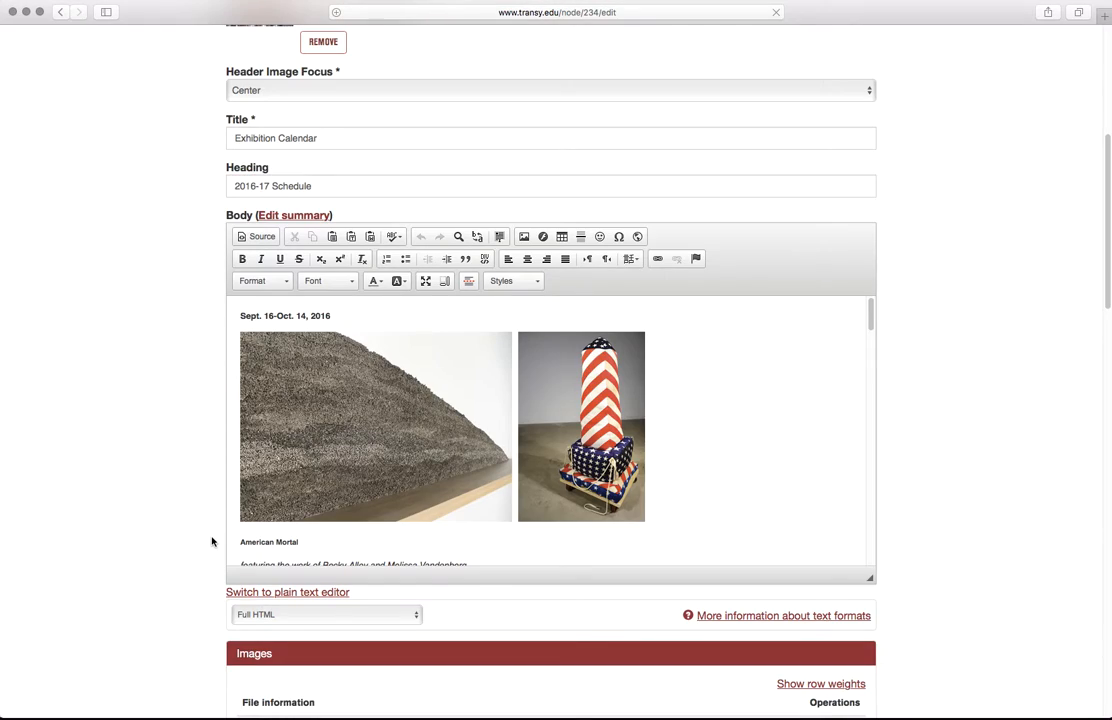
scroll(213, 528, "up", 15)
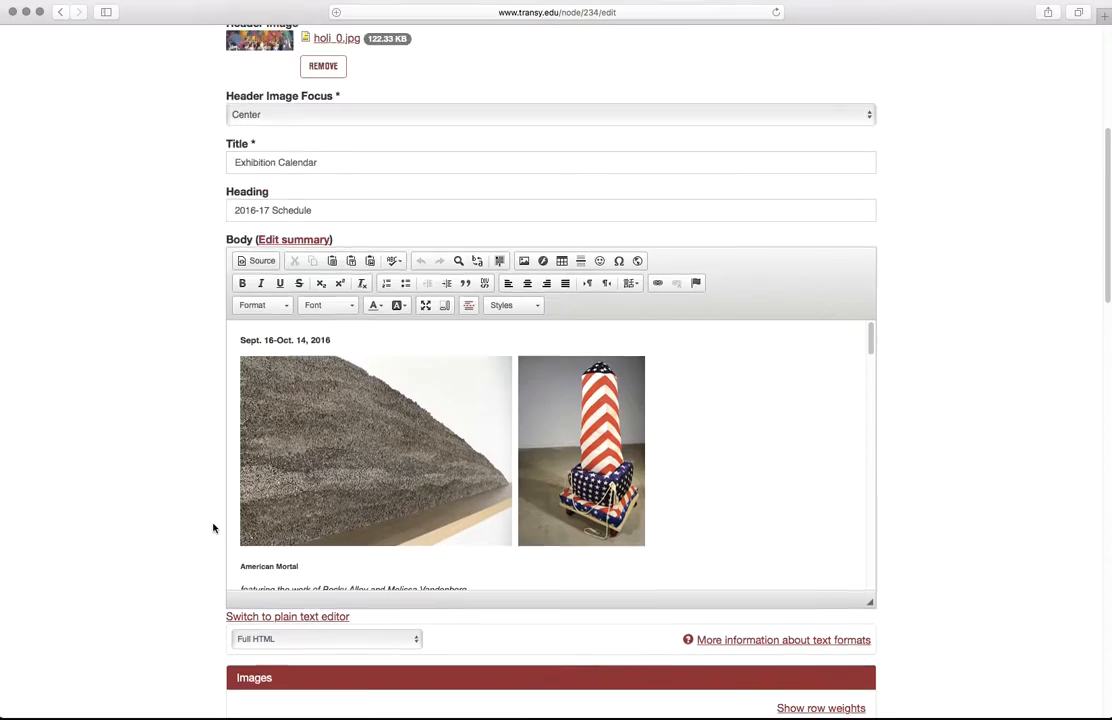
left_click(244, 360)
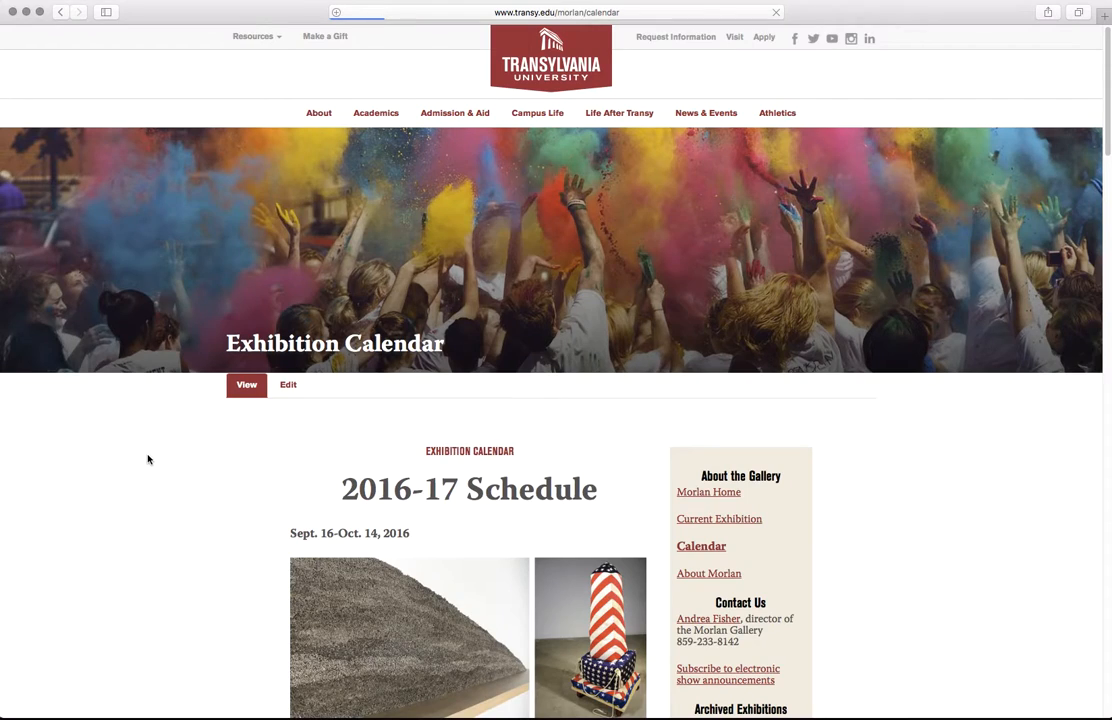
scroll(149, 459, "down", 20)
scroll(402, 508, "down", 10)
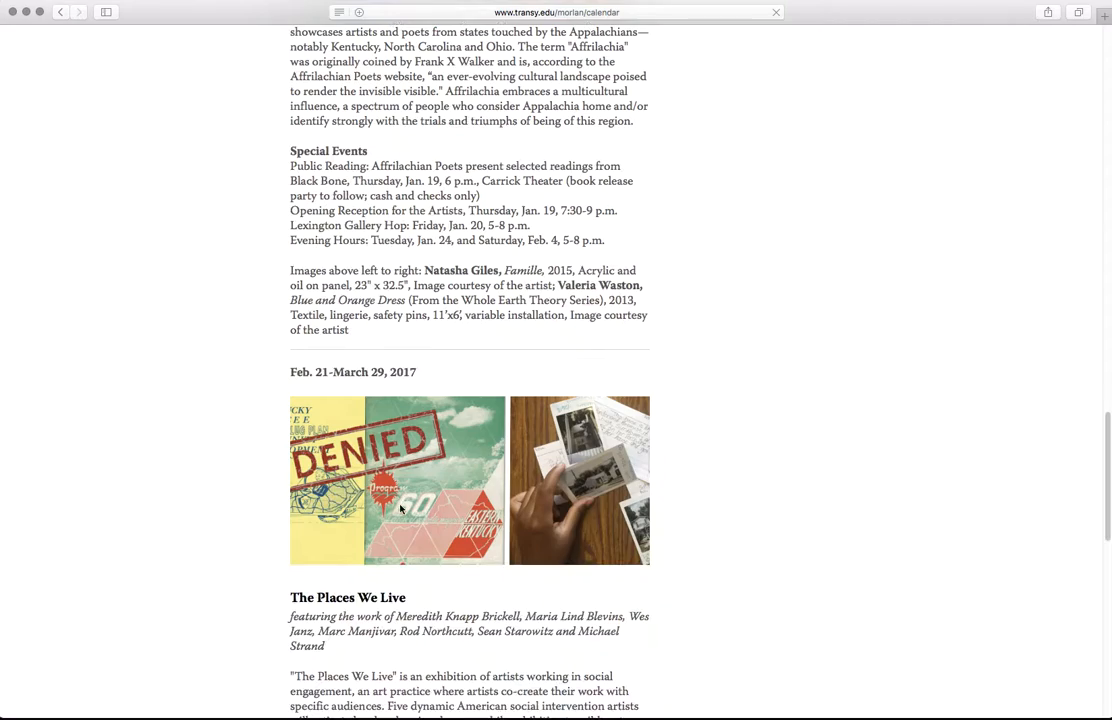
scroll(409, 516, "up", 20)
scroll(409, 516, "up", 10)
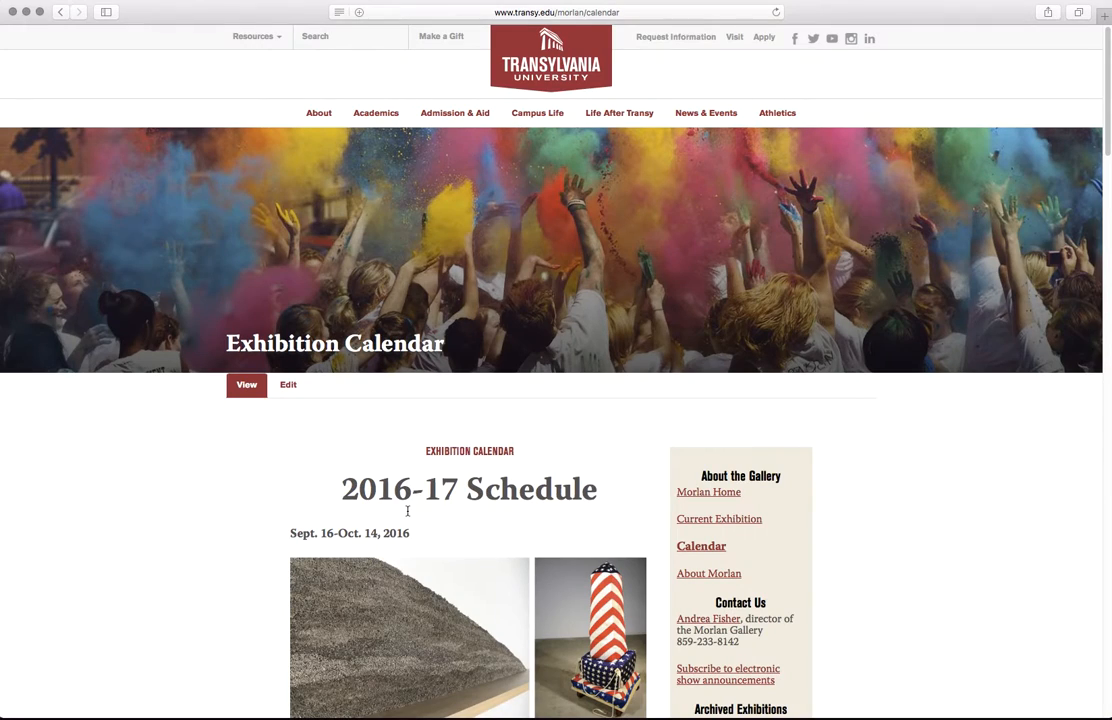
scroll(760, 507, "down", 3)
left_click(285, 150)
scroll(179, 519, "down", 3)
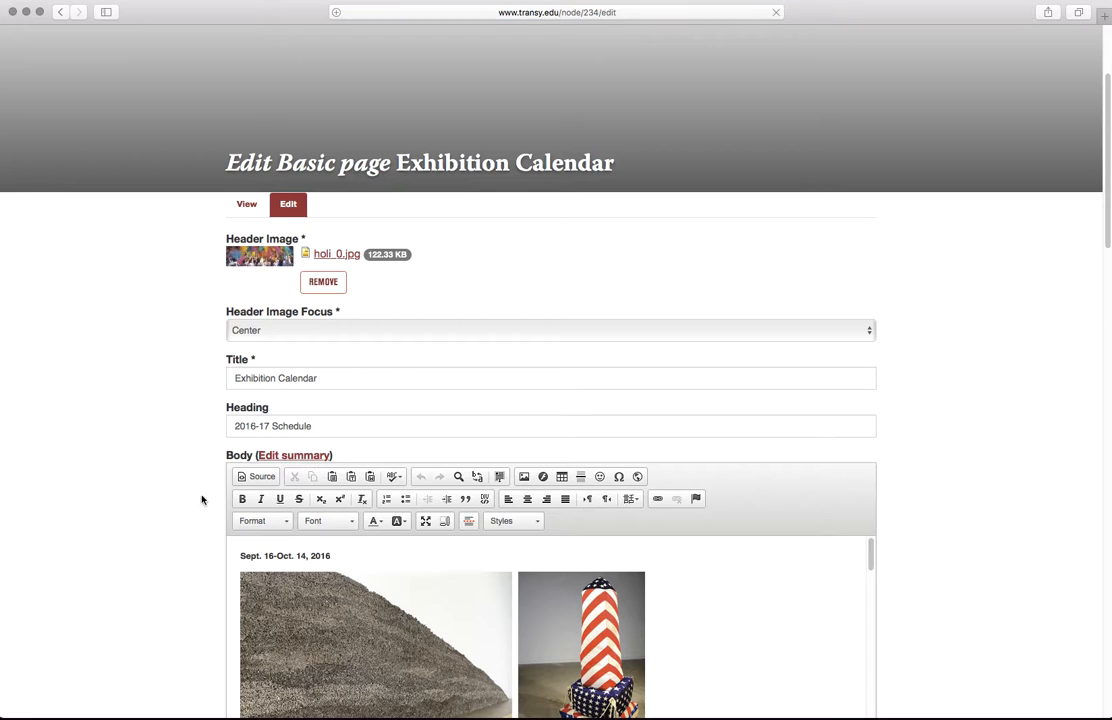
scroll(190, 510, "down", 4)
scroll(194, 508, "down", 15)
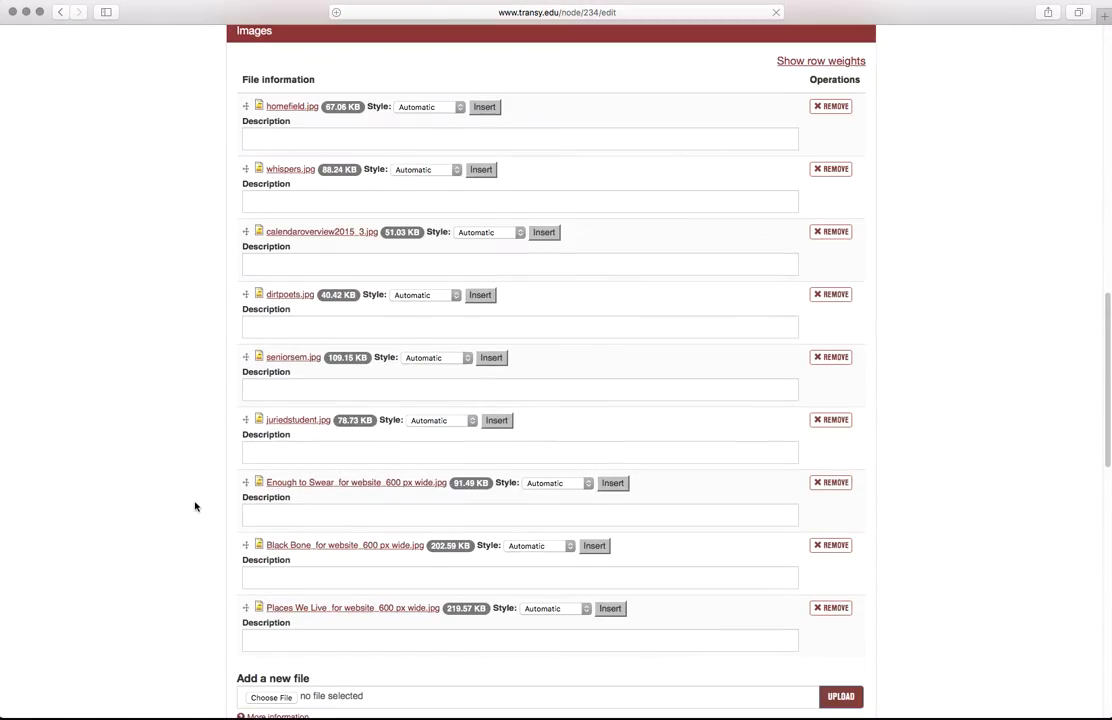
scroll(192, 503, "up", 3)
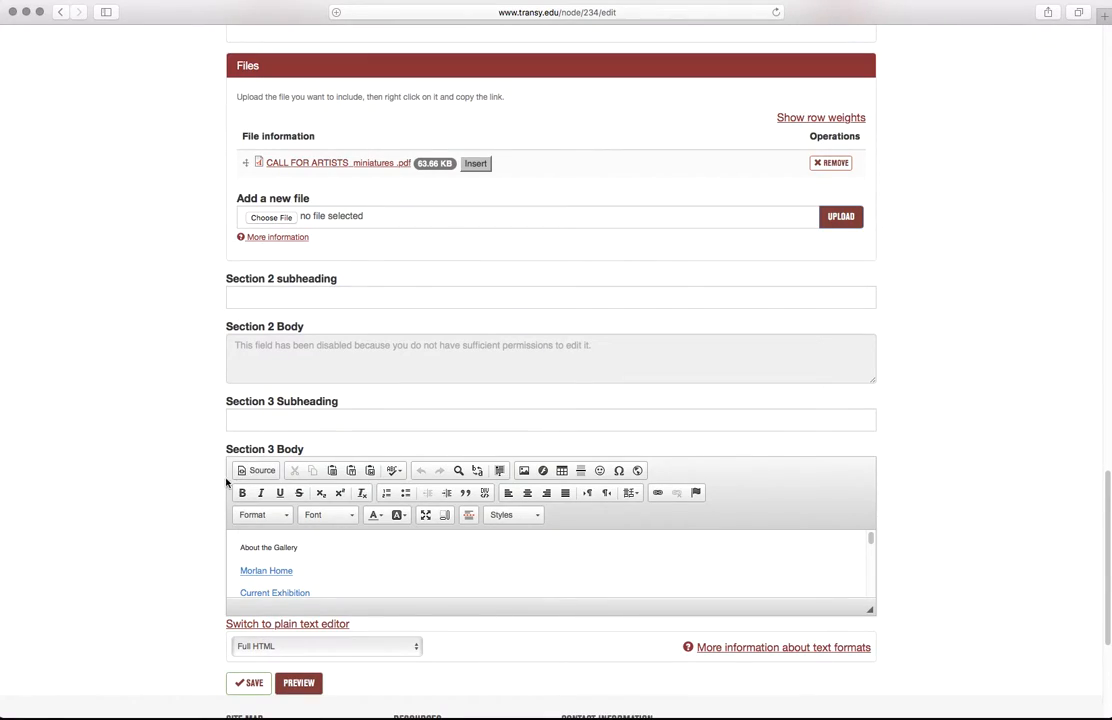
scroll(323, 552, "down", 3)
scroll(323, 552, "down", 3)
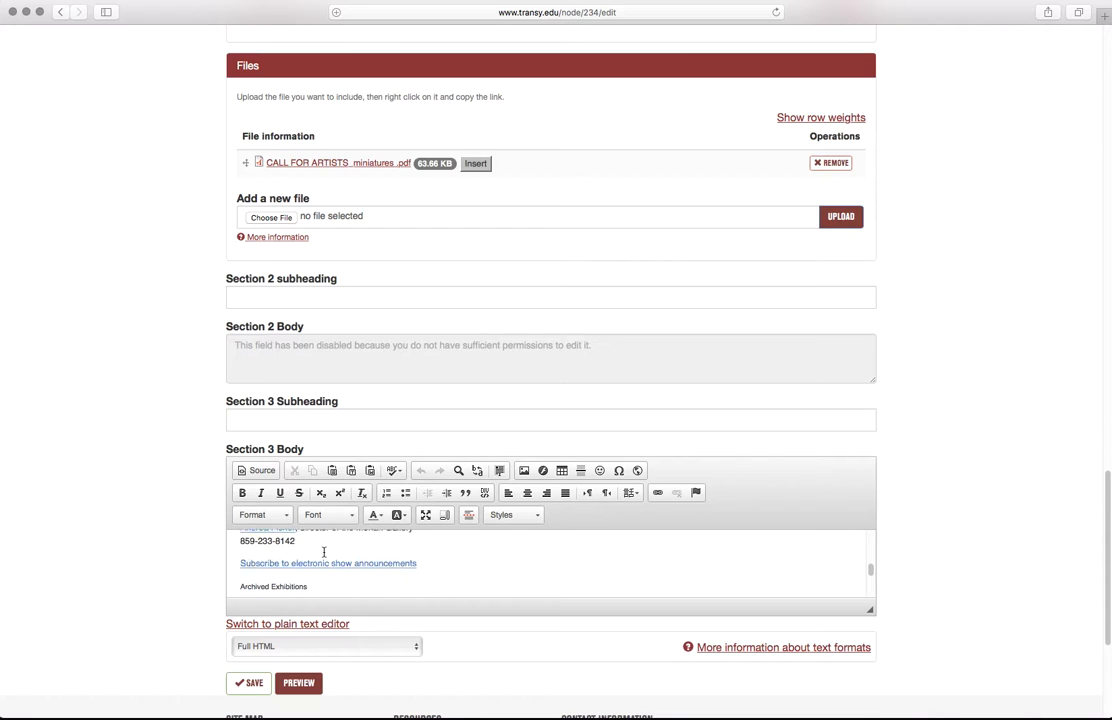
scroll(191, 526, "up", 2)
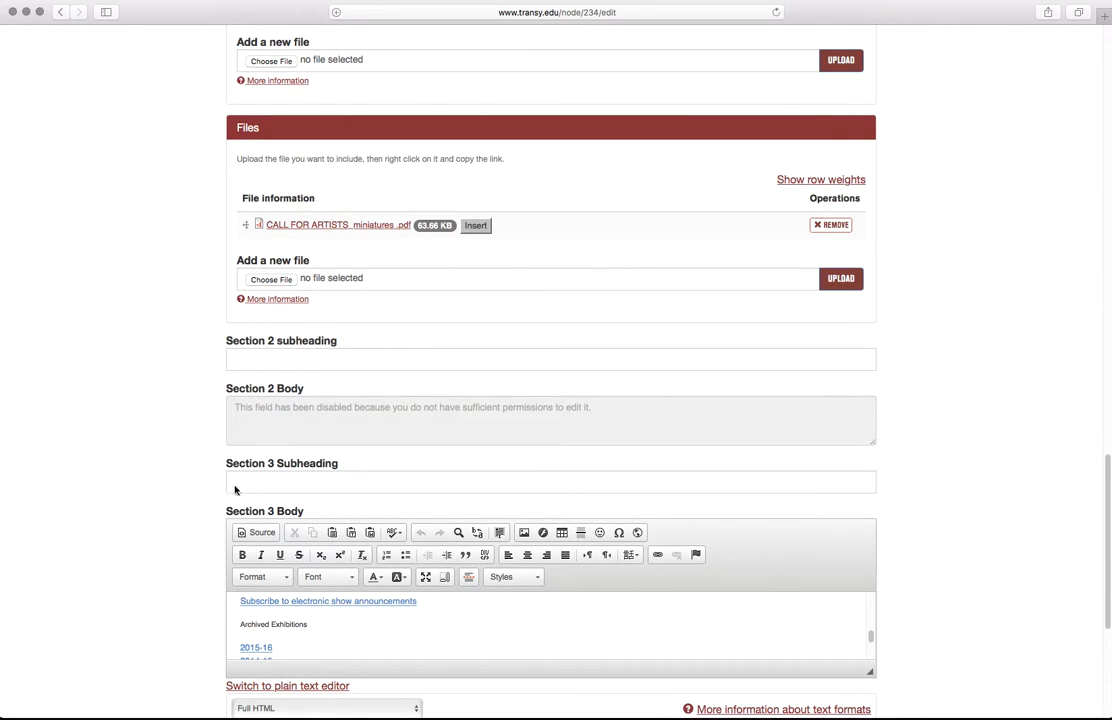
scroll(229, 530, "up", 20)
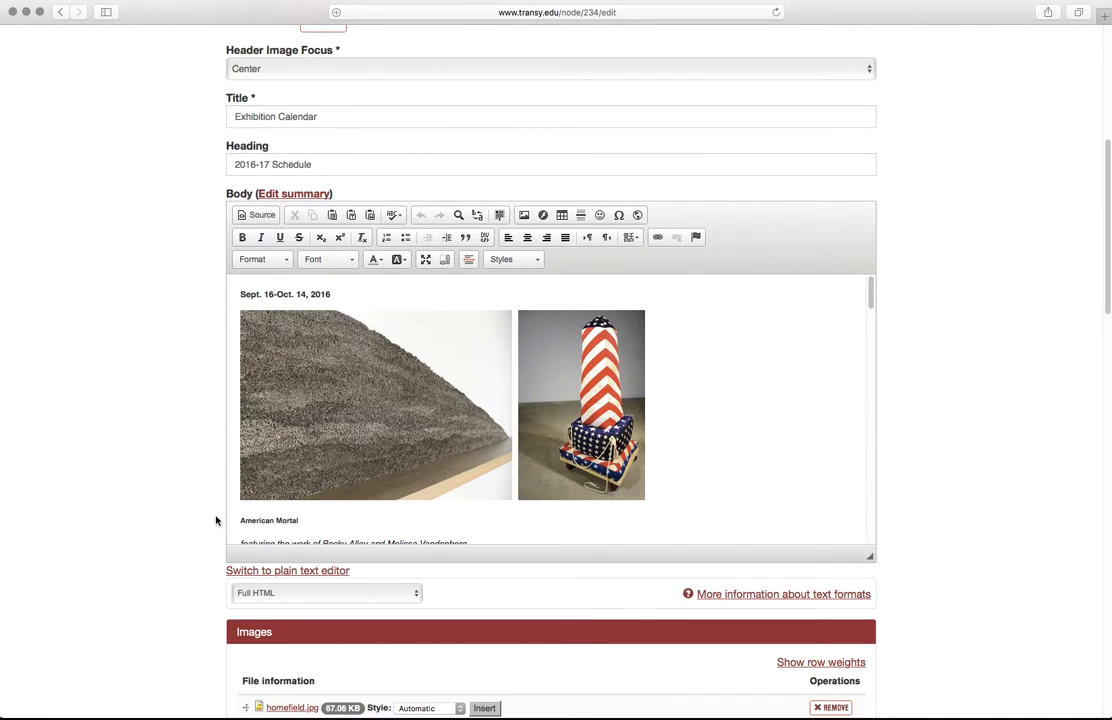
scroll(210, 433, "up", 2)
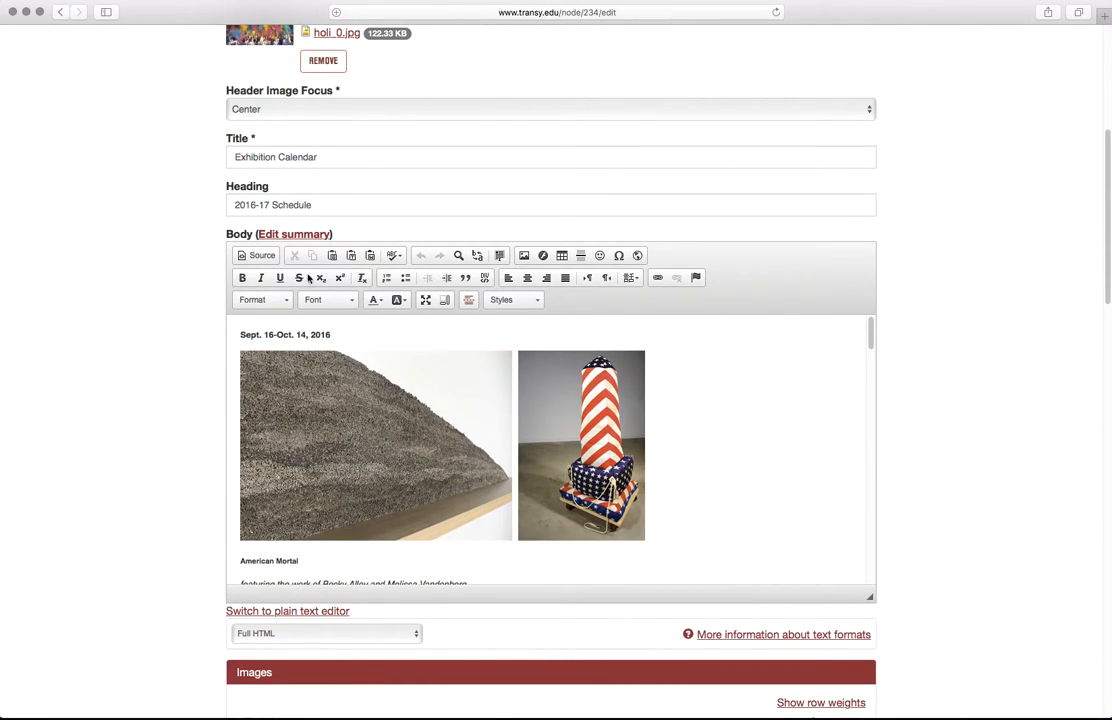
scroll(719, 429, "down", 1)
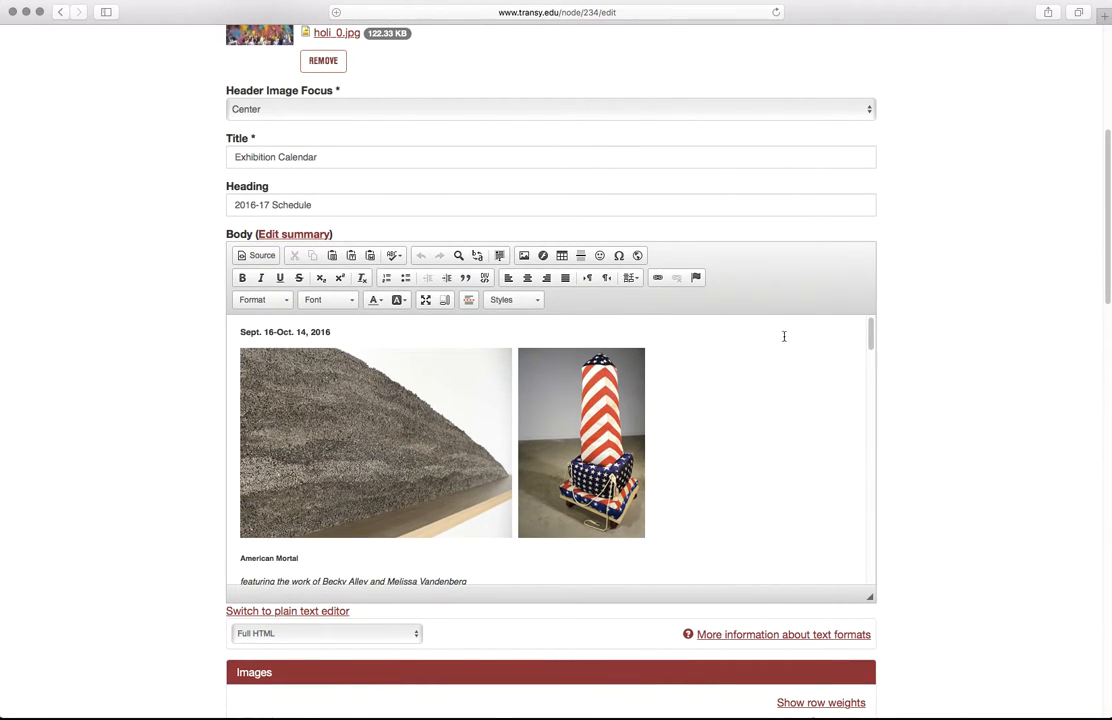
scroll(940, 440, "down", 2)
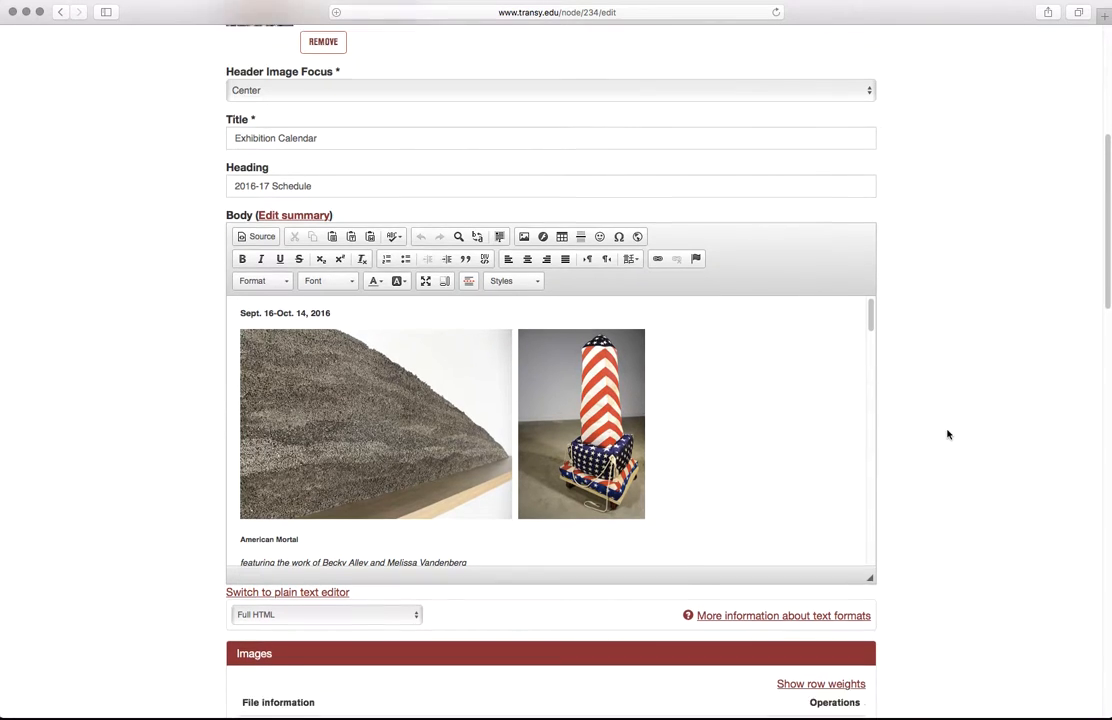
scroll(754, 381, "down", 10)
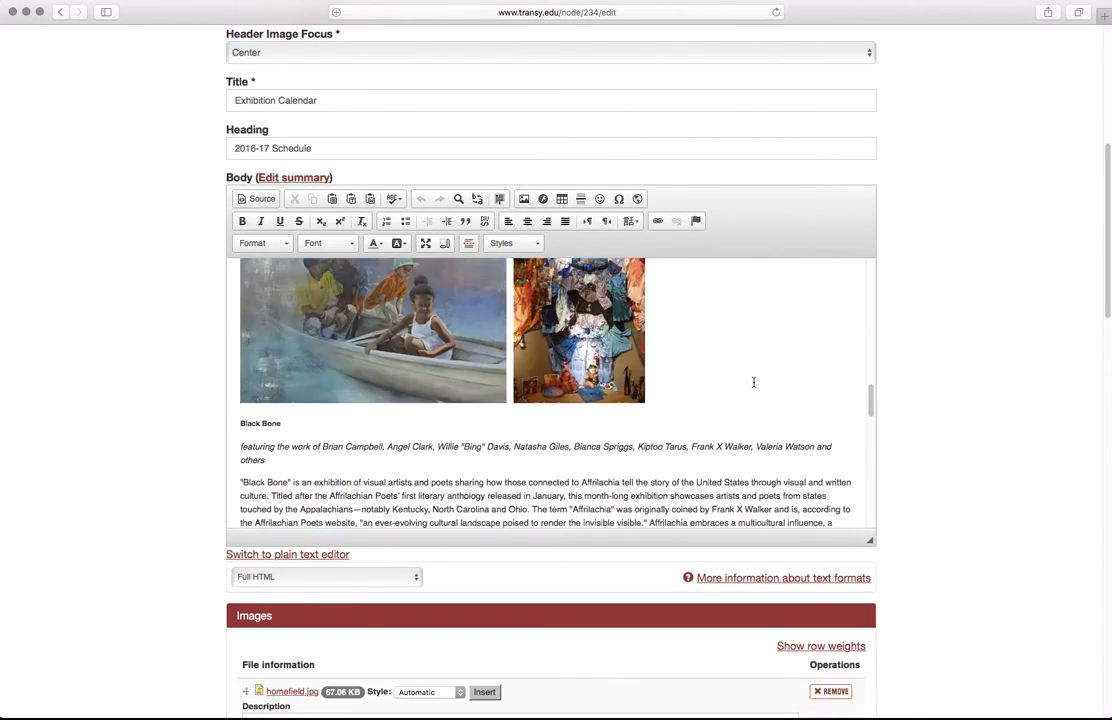
scroll(754, 381, "up", 10)
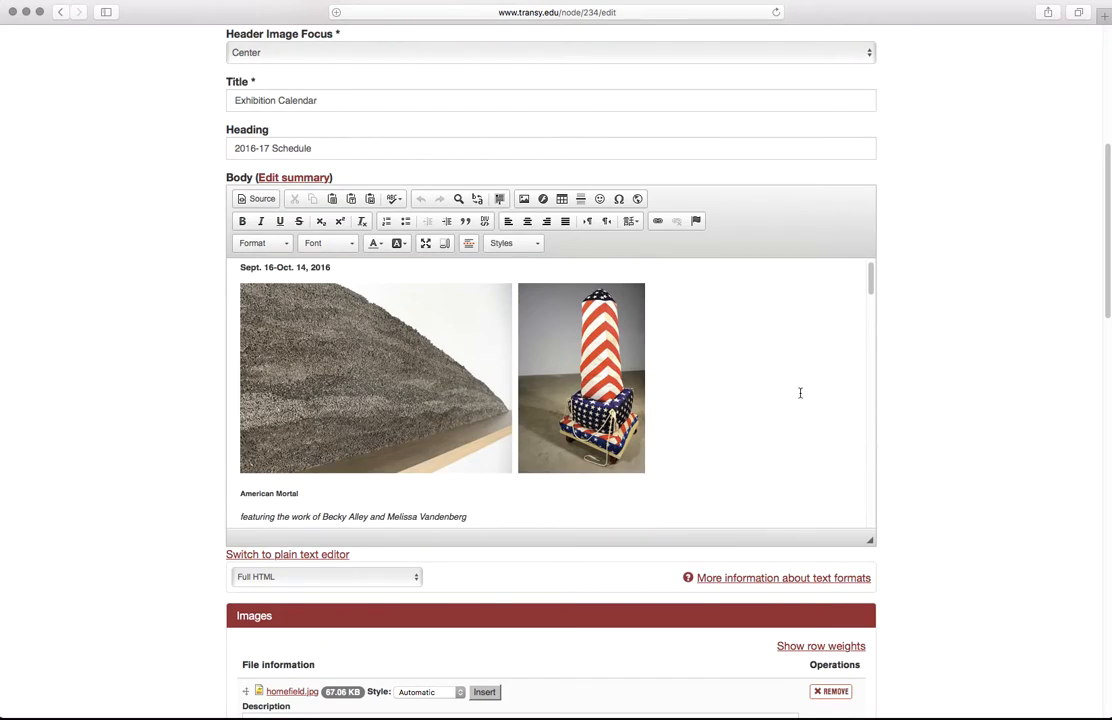
scroll(799, 392, "up", 5)
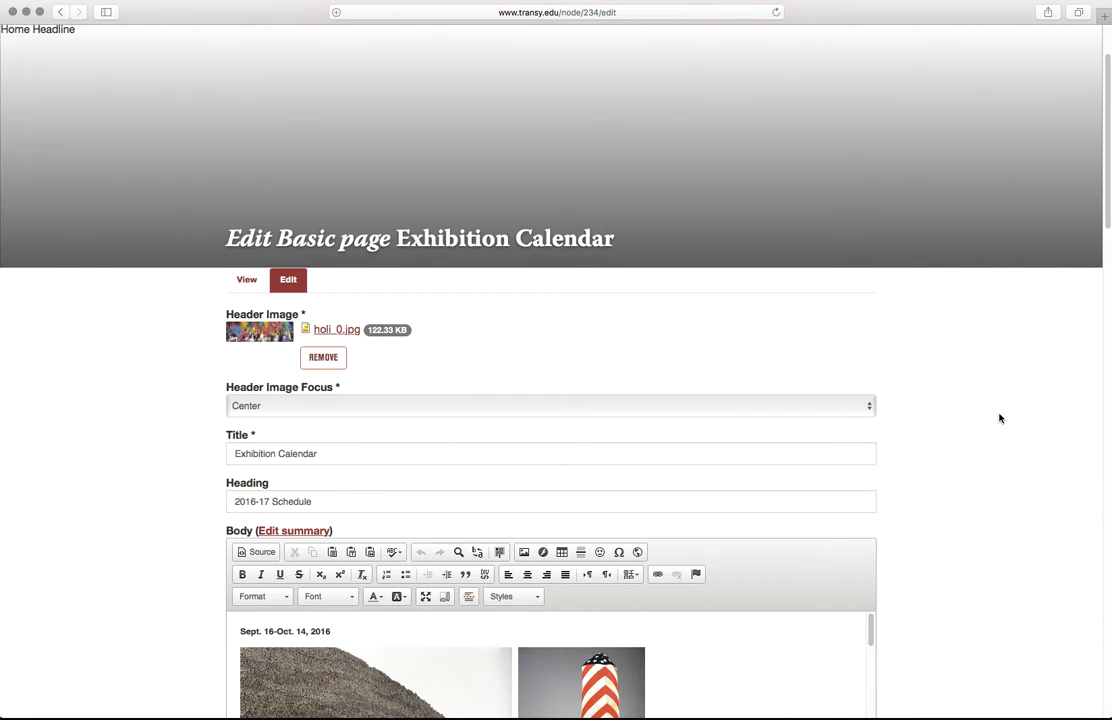
Step: Search the edit page for 'places we live' to reach that exhibition entry in the Body
key("super+f")
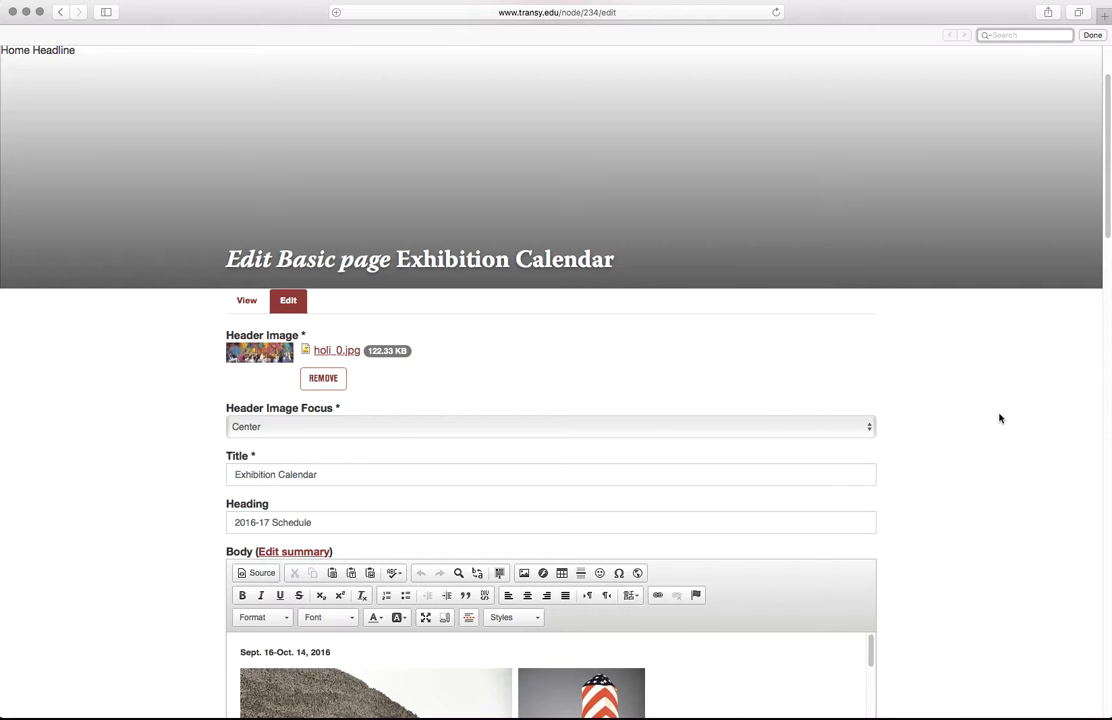
type("places we live")
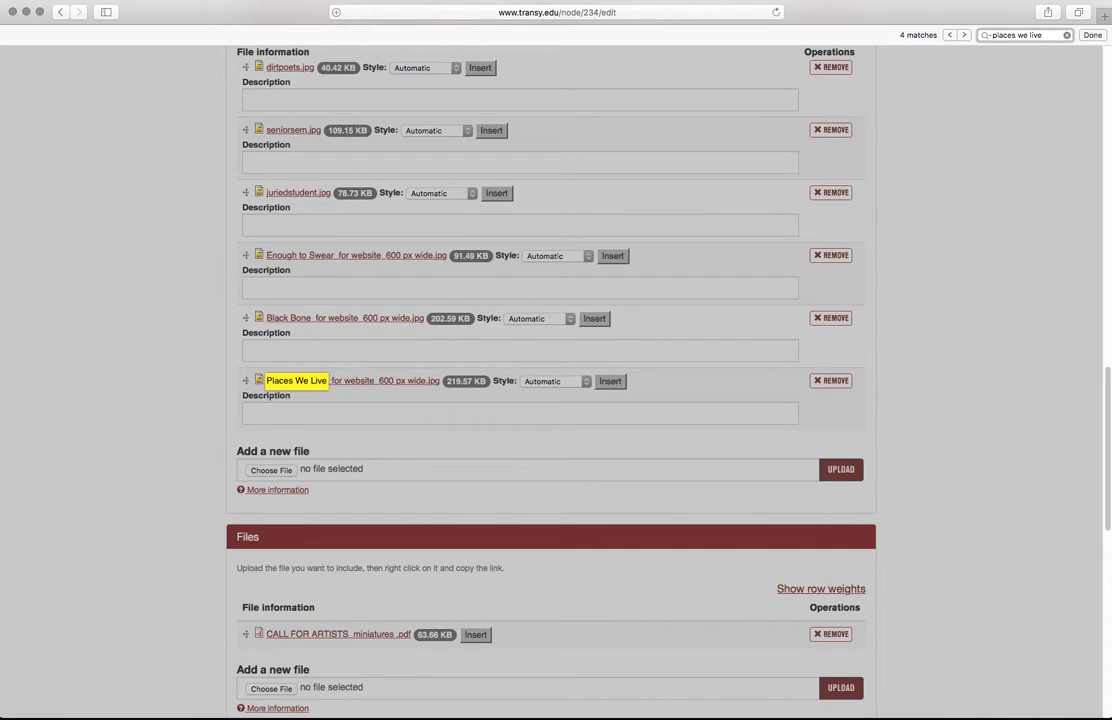
key("Return")
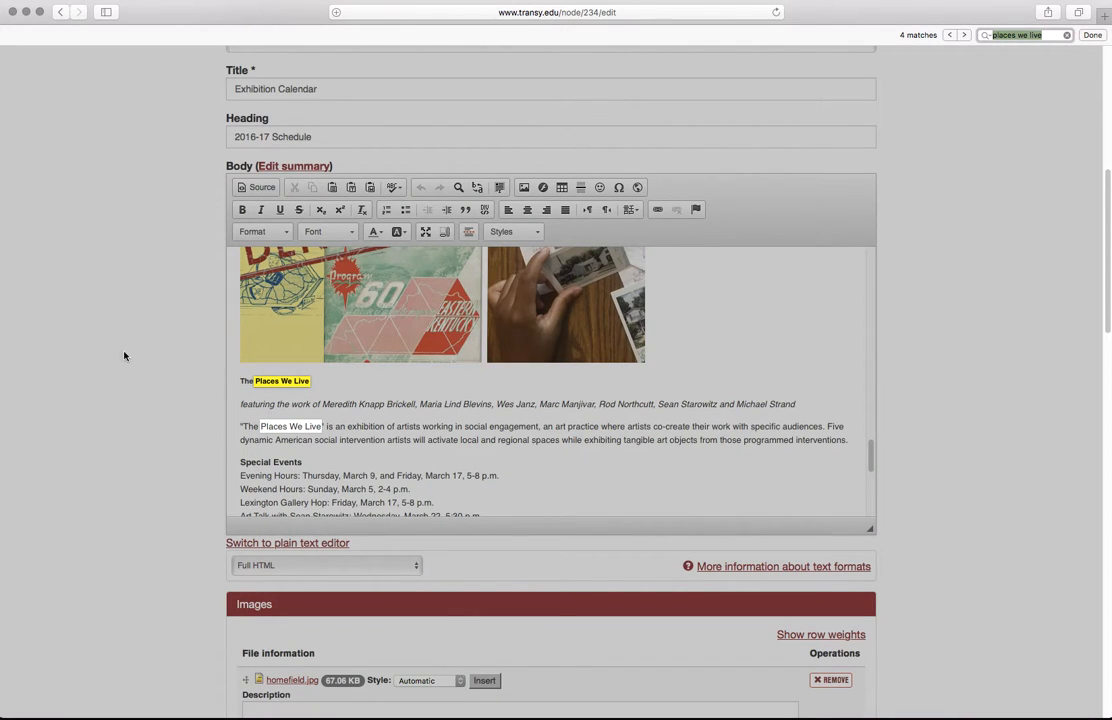
scroll(298, 390, "down", 1)
scroll(289, 385, "down", 1)
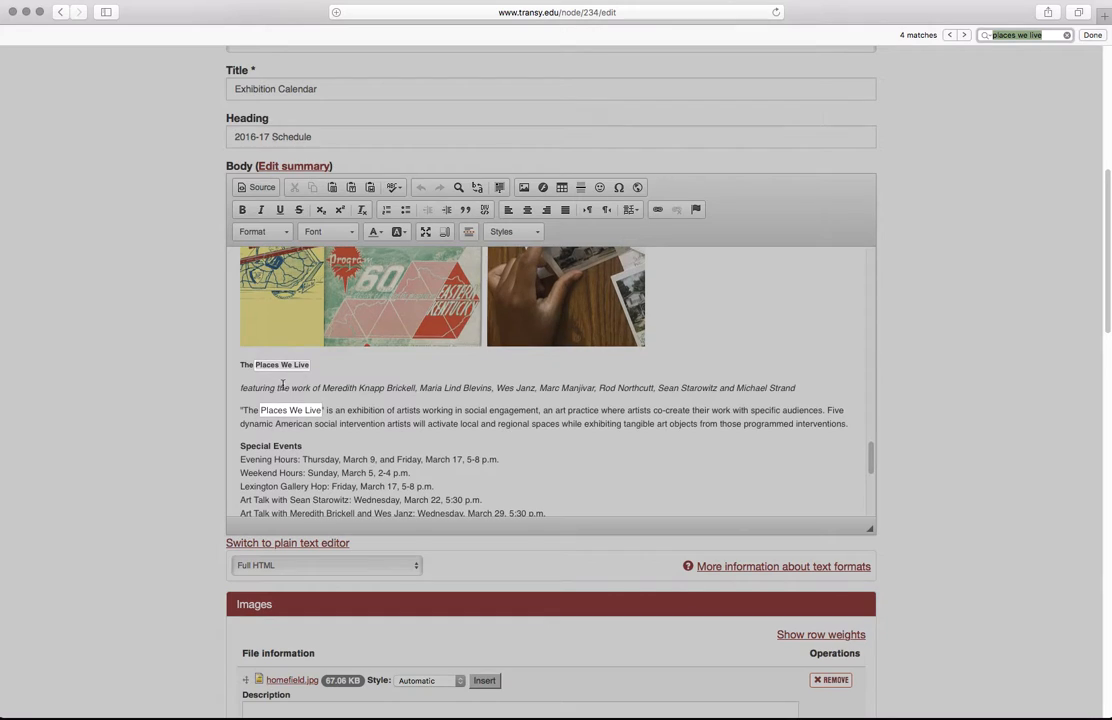
scroll(265, 362, "down", 1)
scroll(300, 420, "down", 5)
scroll(313, 449, "up", 1)
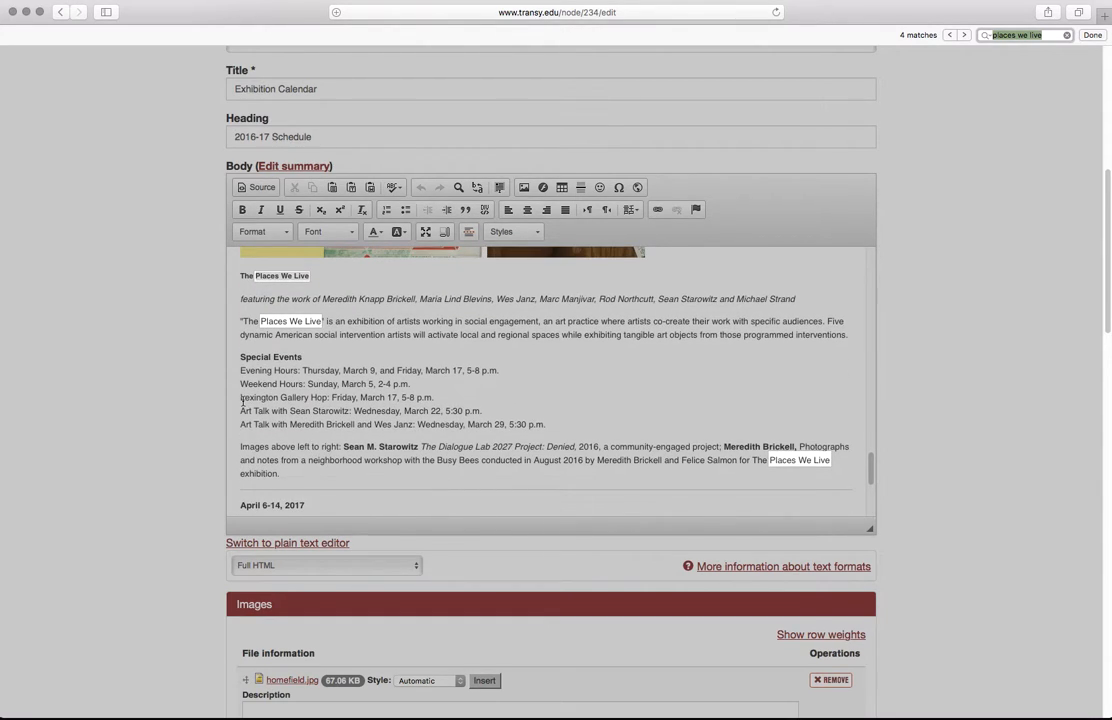
Step: Below Lexington Gallery Hop, add an Art Talk line for a speaker: 'What is Social Practice Art?', Wednesday, March 1, 5:30 p.m
left_click(445, 398)
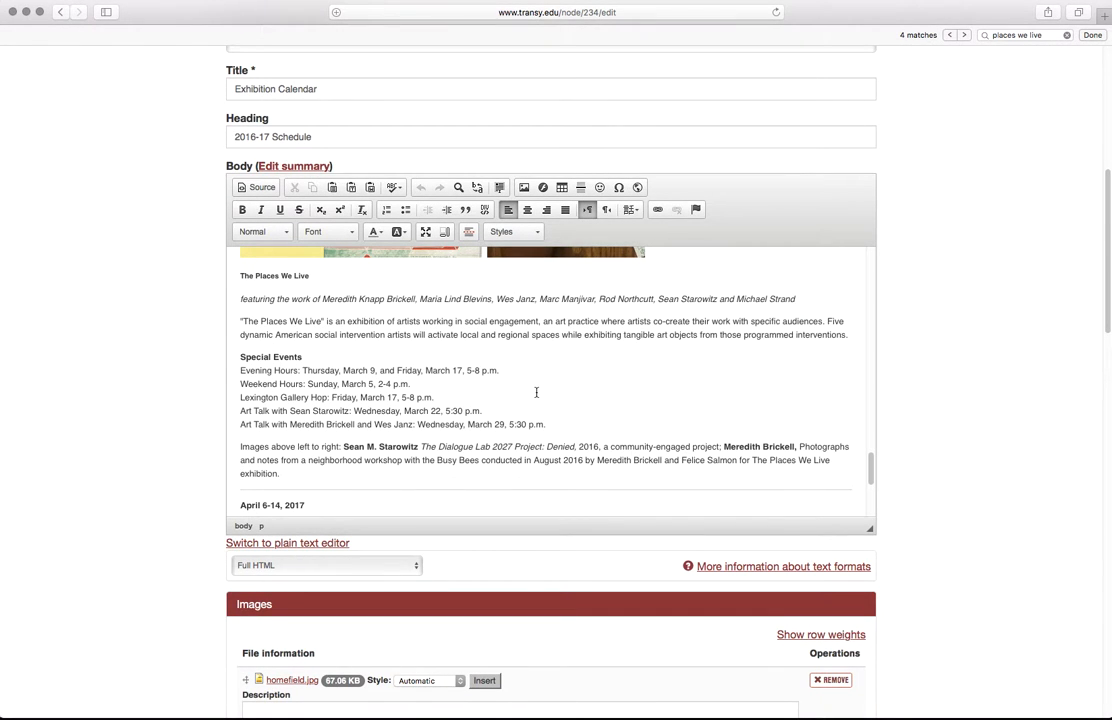
key("Return")
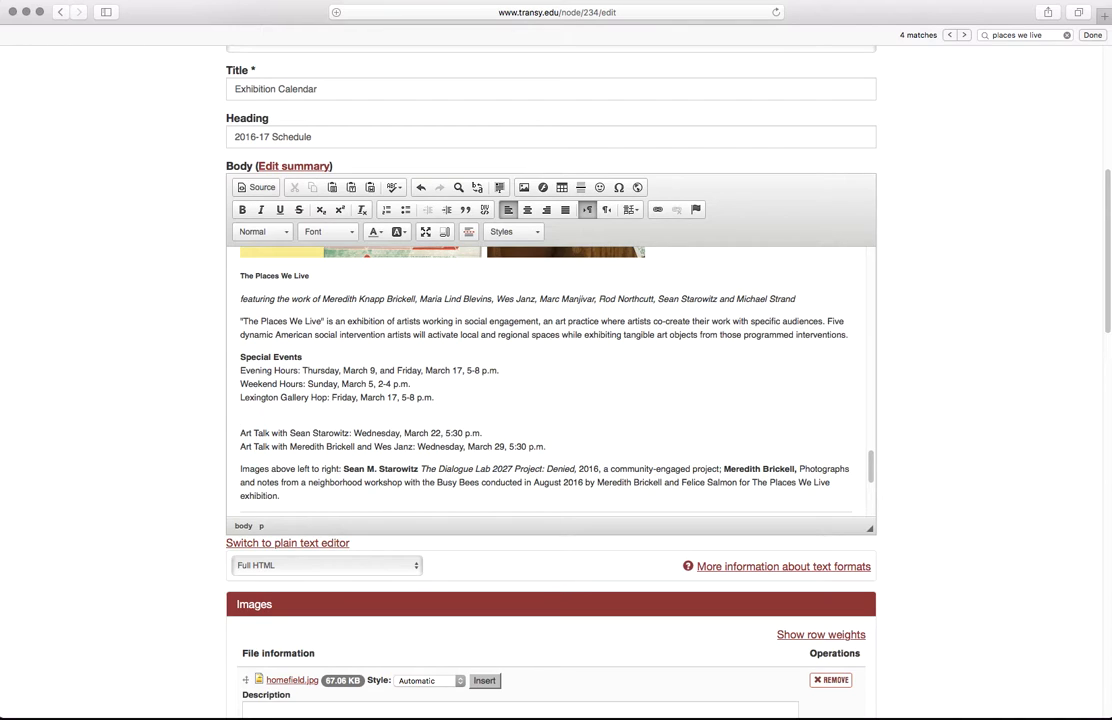
key("BackSpace")
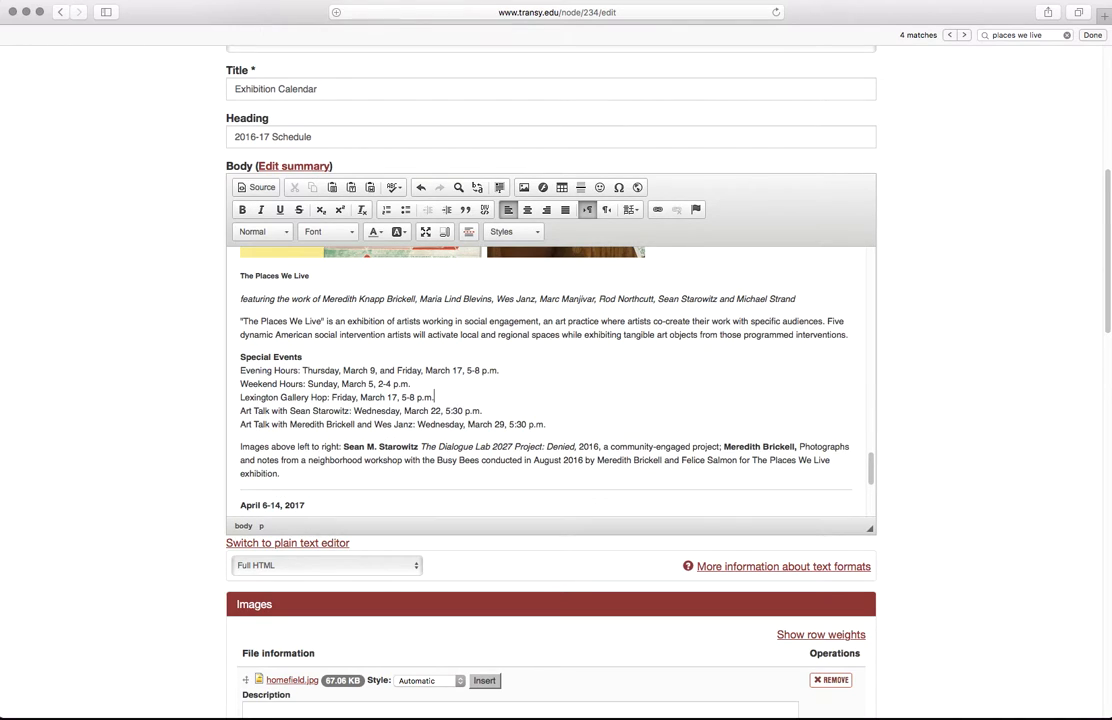
key("Return")
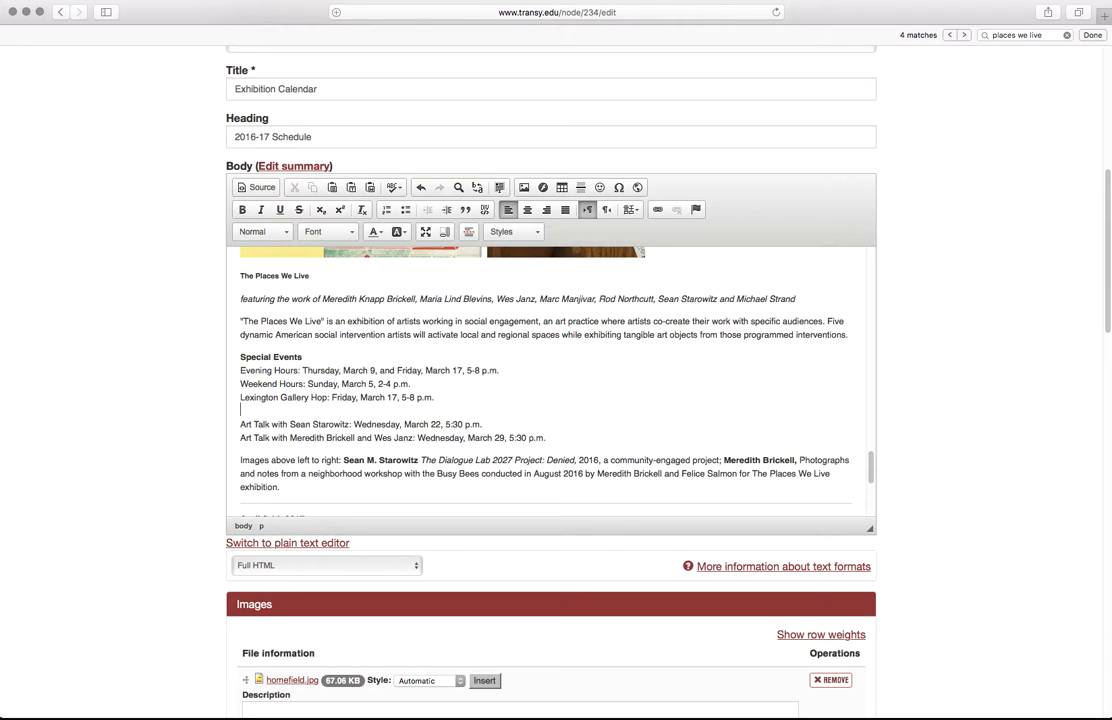
type("What is Soc")
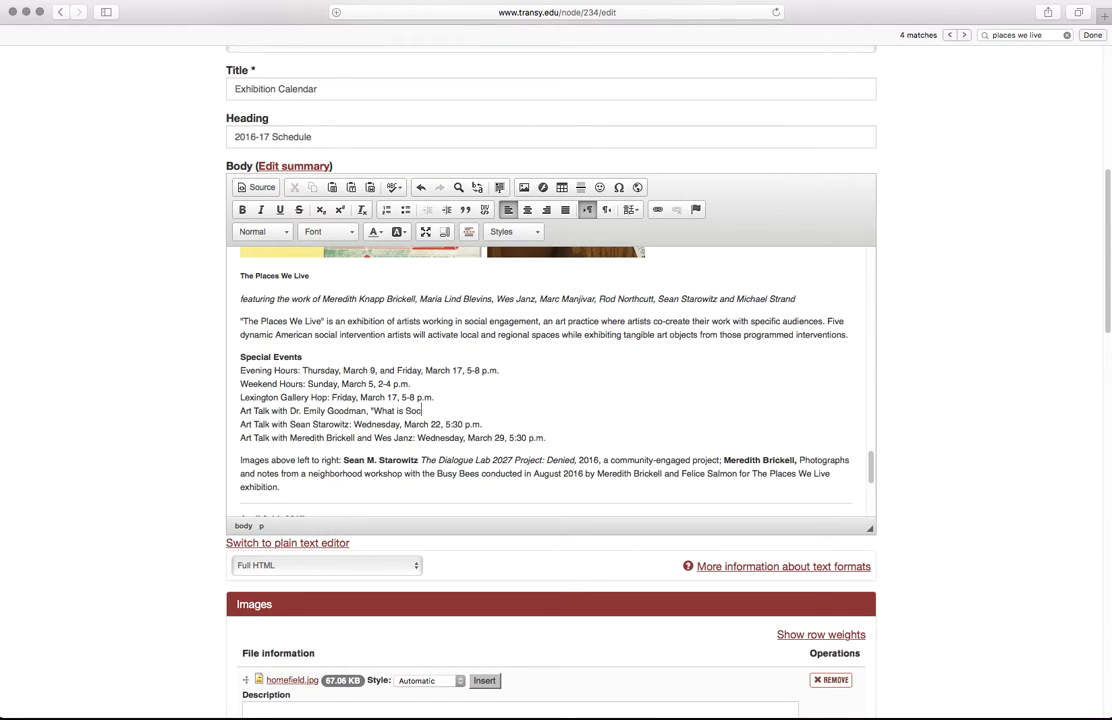
type("ial Practice Art?\": Wednesday, March 1, 5:30 p.m.")
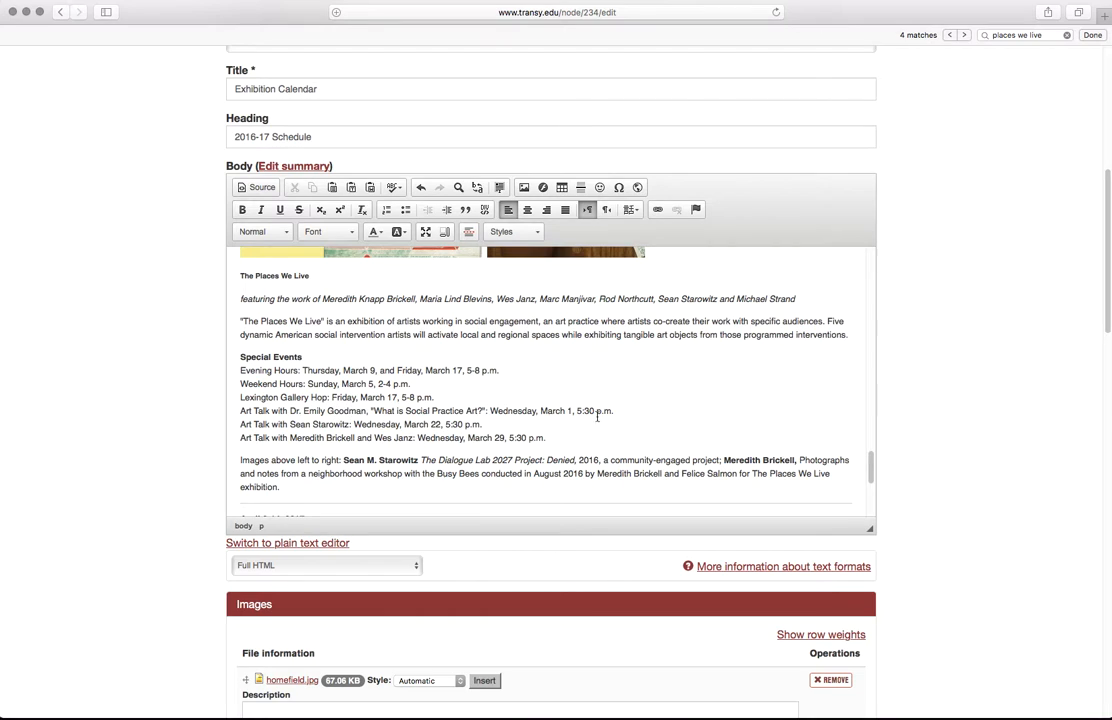
Step: Save the Exhibition Calendar page with the new art talk entry
left_click_drag(613, 411, 255, 411)
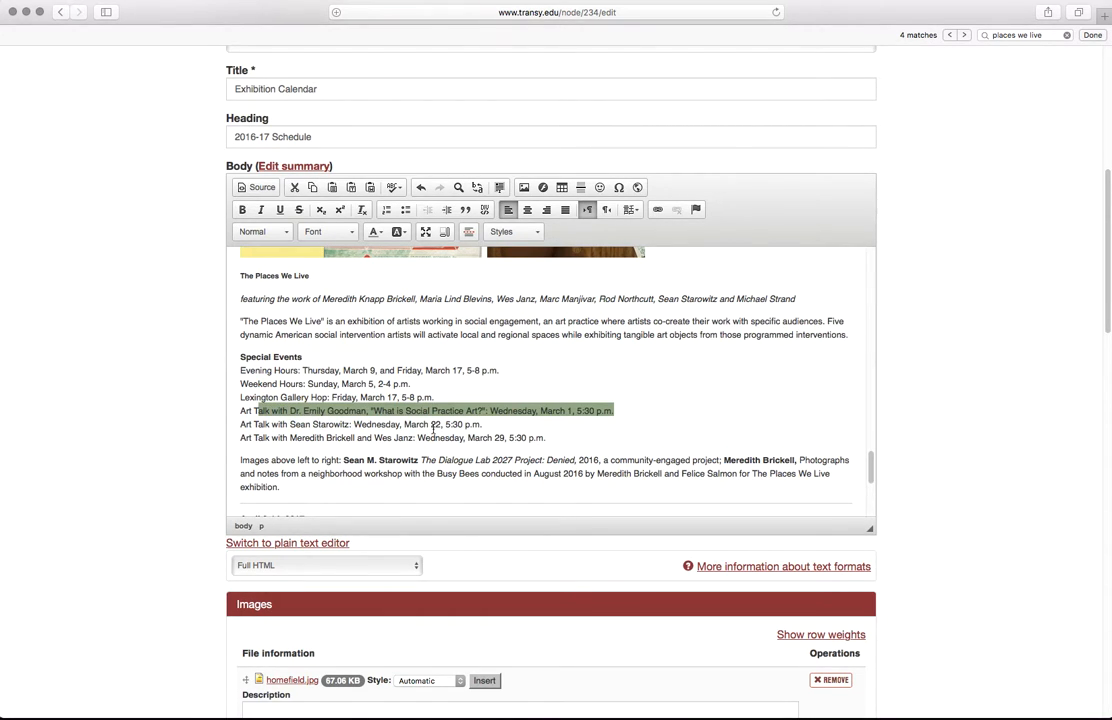
scroll(191, 472, "down", 10)
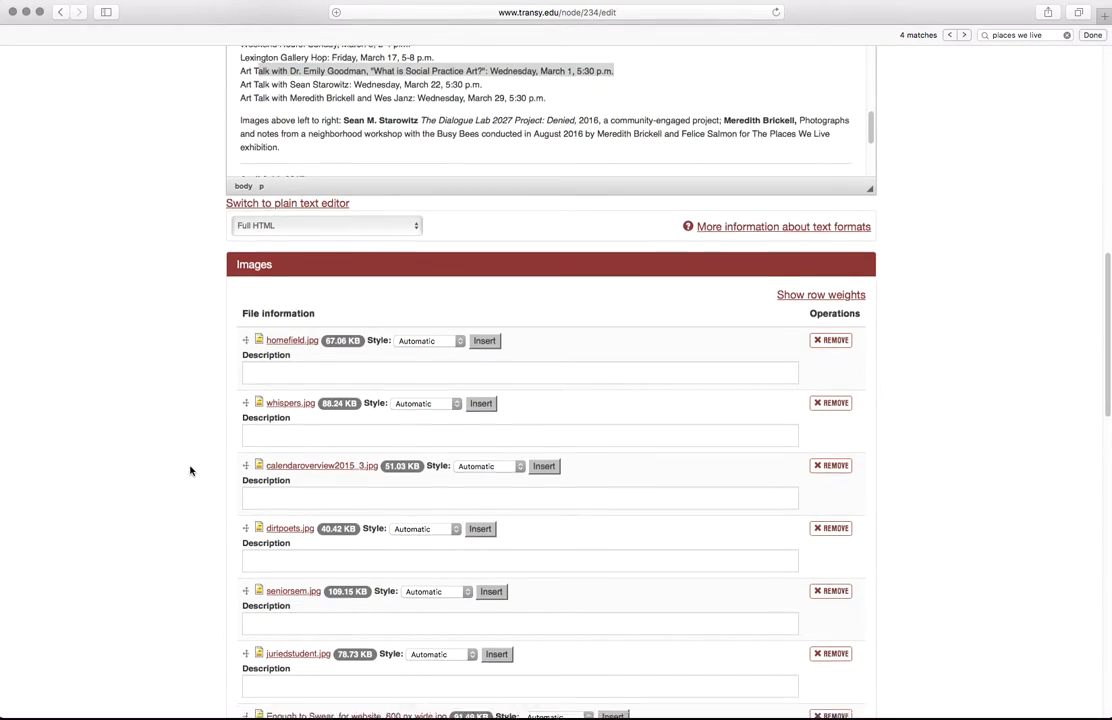
scroll(190, 470, "down", 6)
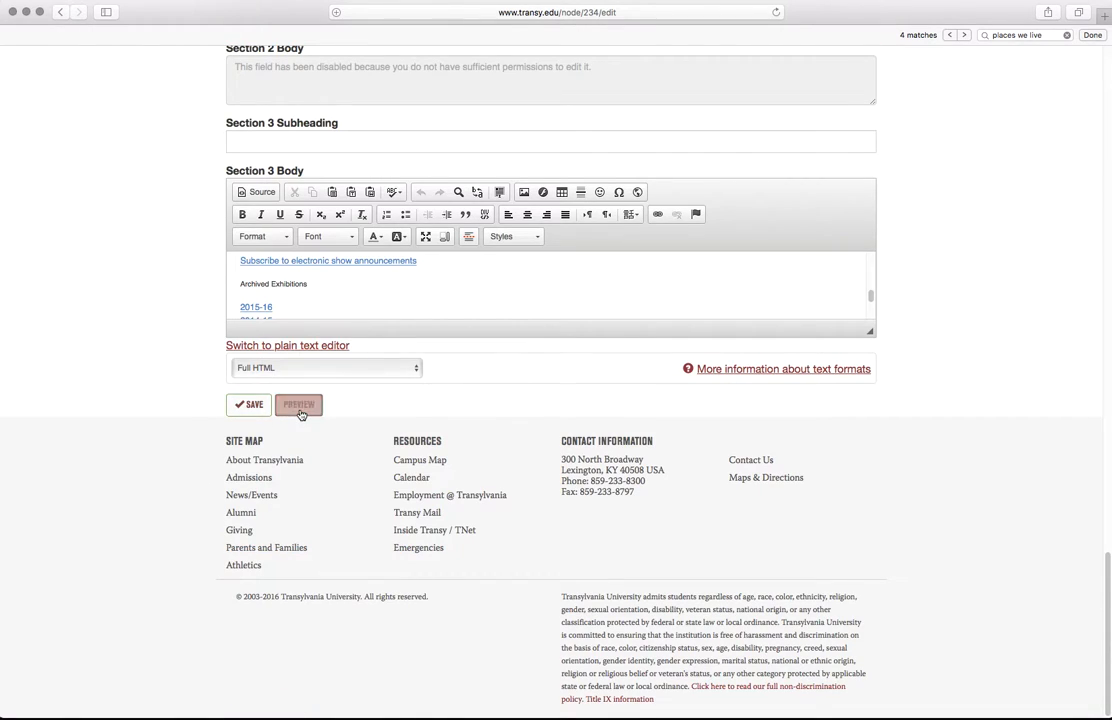
left_click(255, 406)
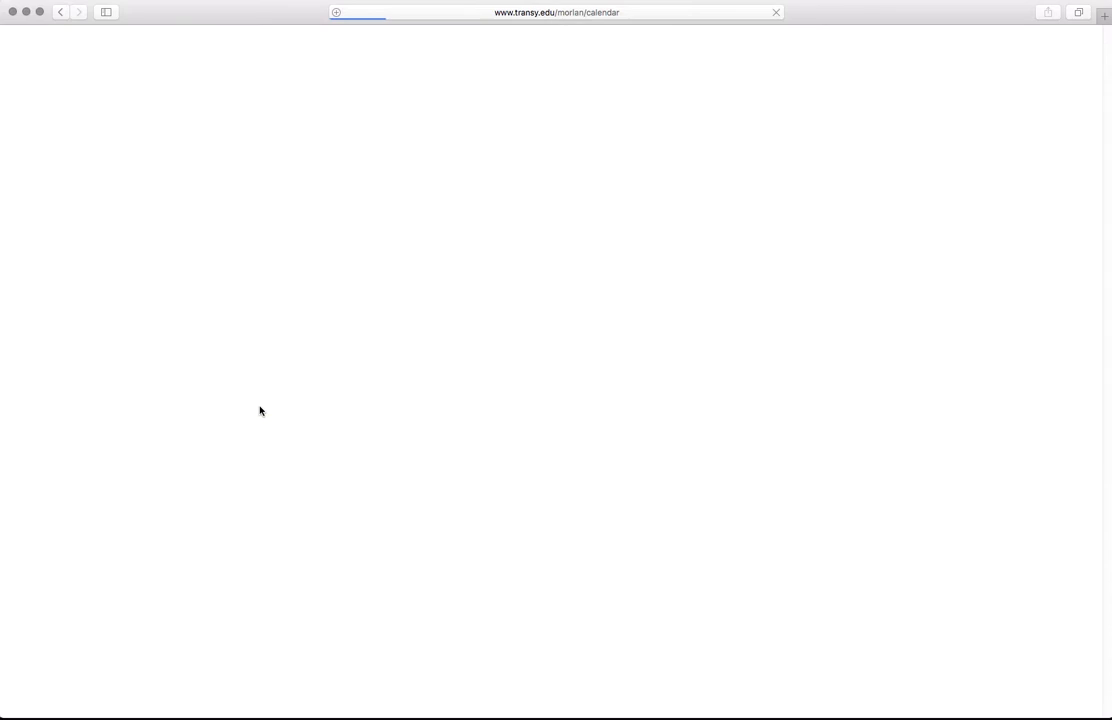
Step: Check that the live page now lists the 'What is Social Practice Art?' talk
scroll(160, 417, "down", 15)
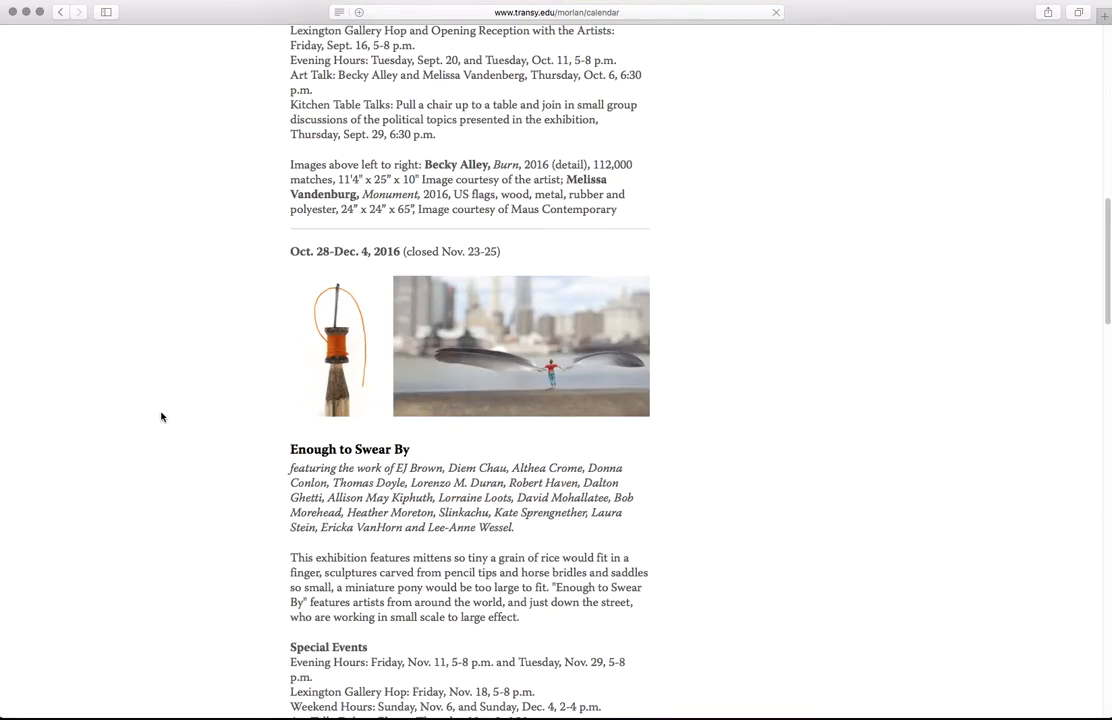
scroll(162, 417, "down", 5)
scroll(162, 417, "down", 3)
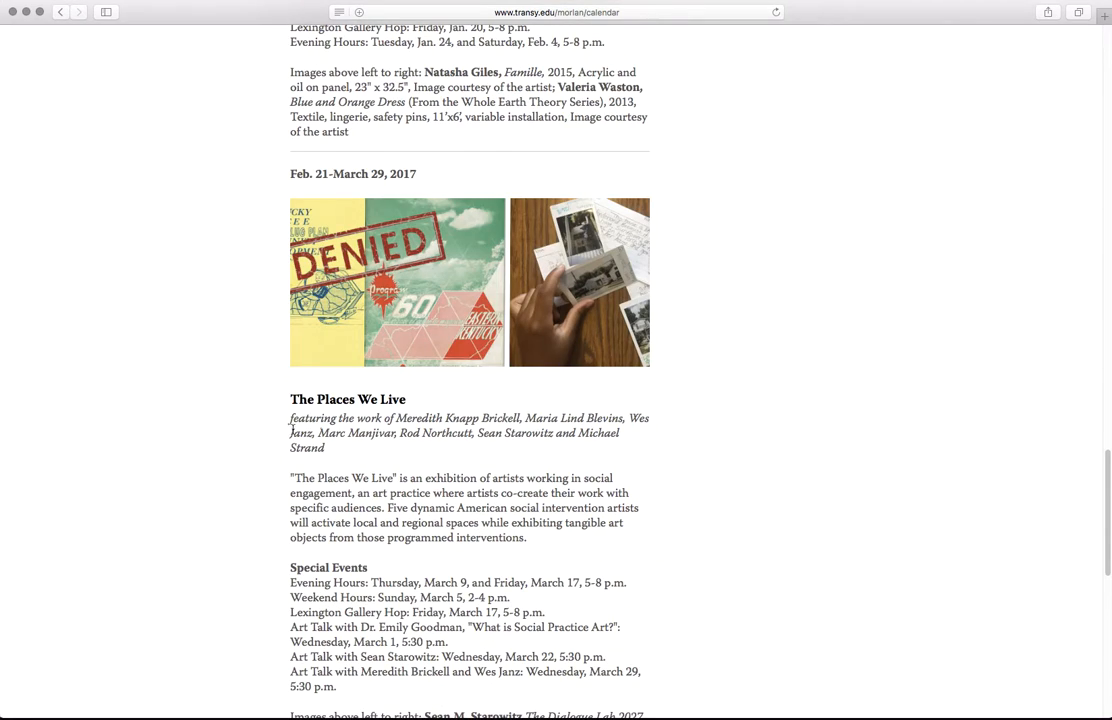
left_click_drag(308, 397, 355, 397)
scroll(283, 543, "down", 2)
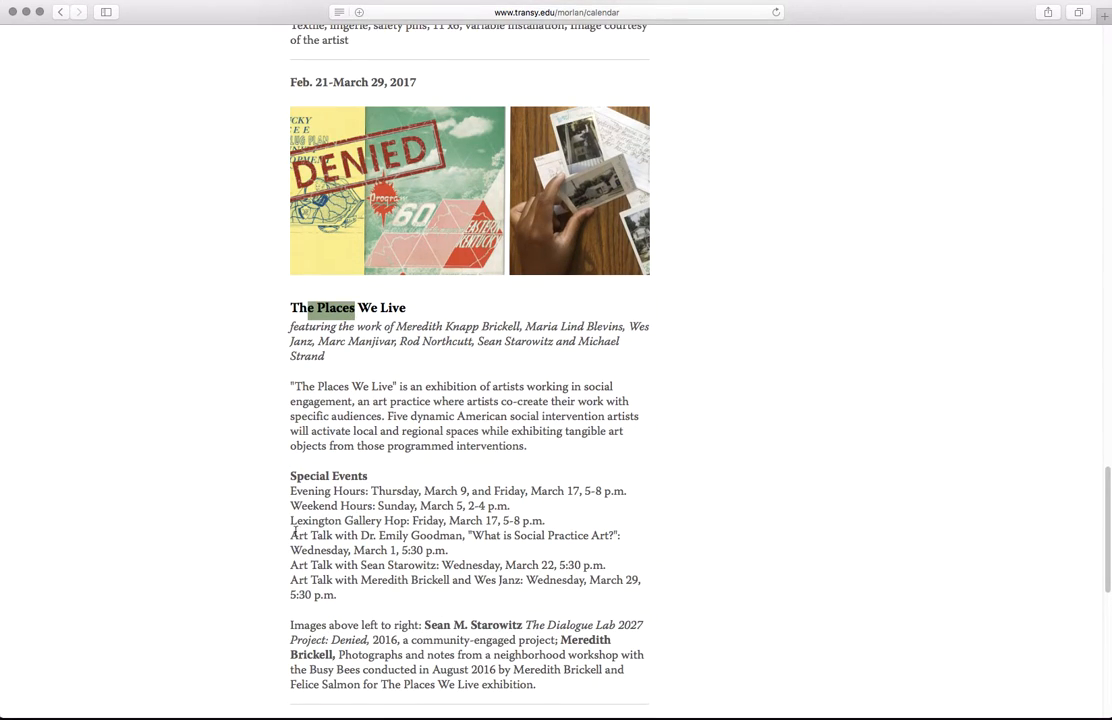
left_click_drag(290, 537, 464, 551)
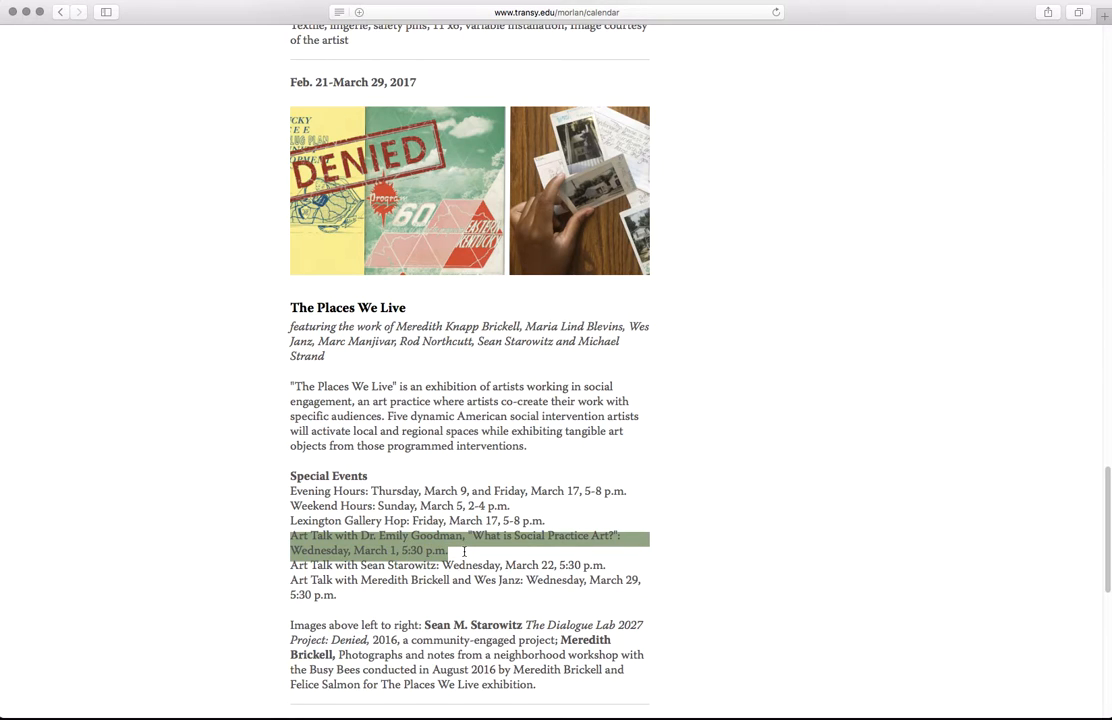
left_click(337, 545)
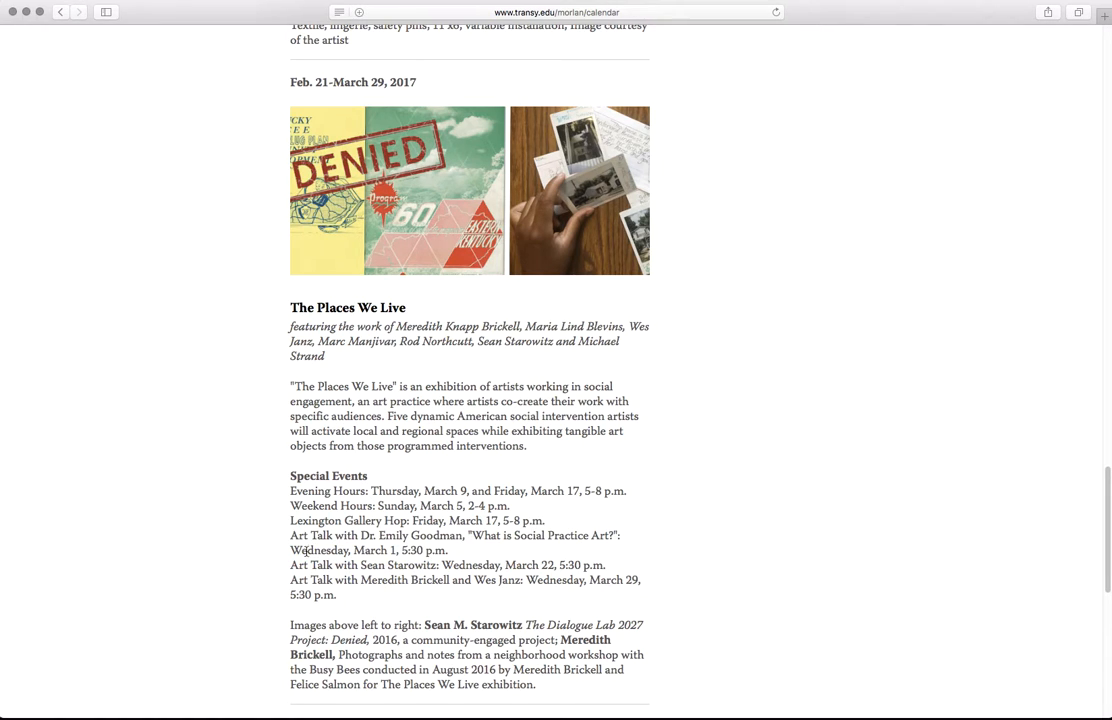
scroll(241, 549, "down", 10)
scroll(221, 544, "up", 10)
scroll(221, 544, "up", 6)
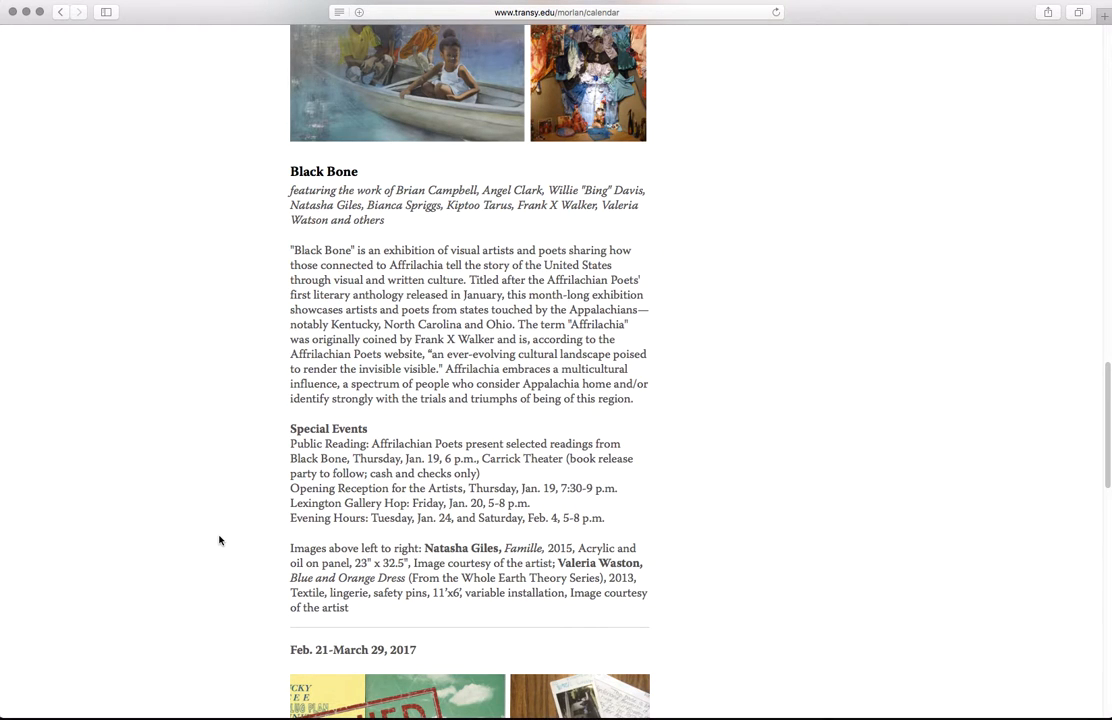
scroll(220, 540, "up", 6)
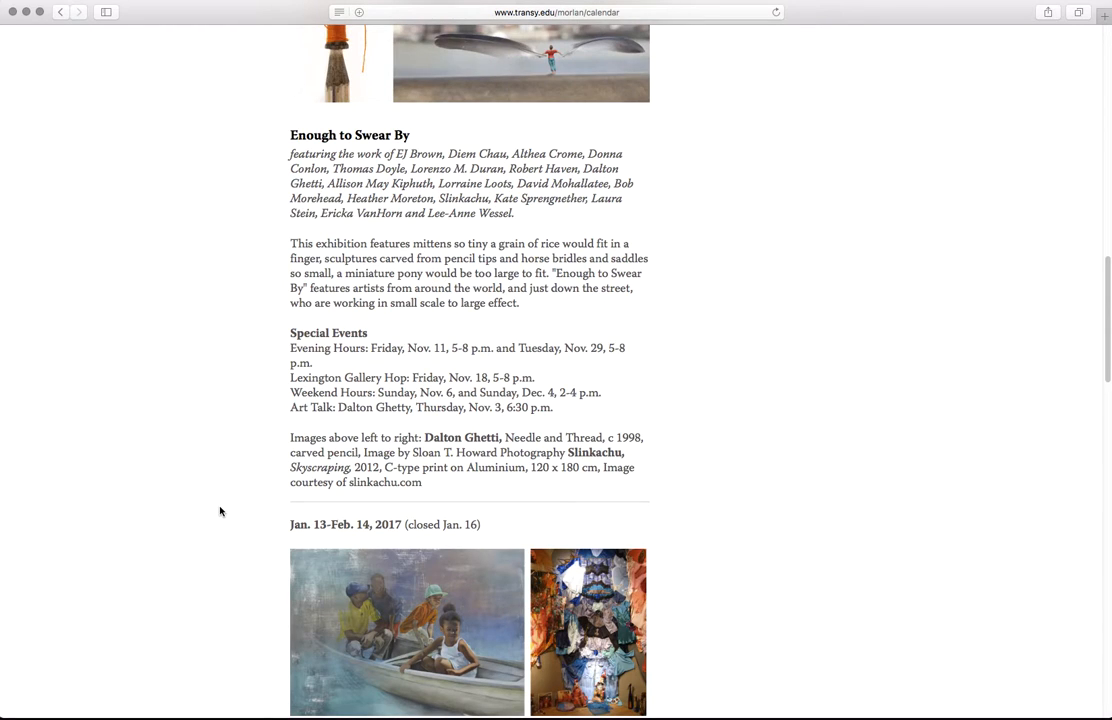
scroll(220, 511, "up", 10)
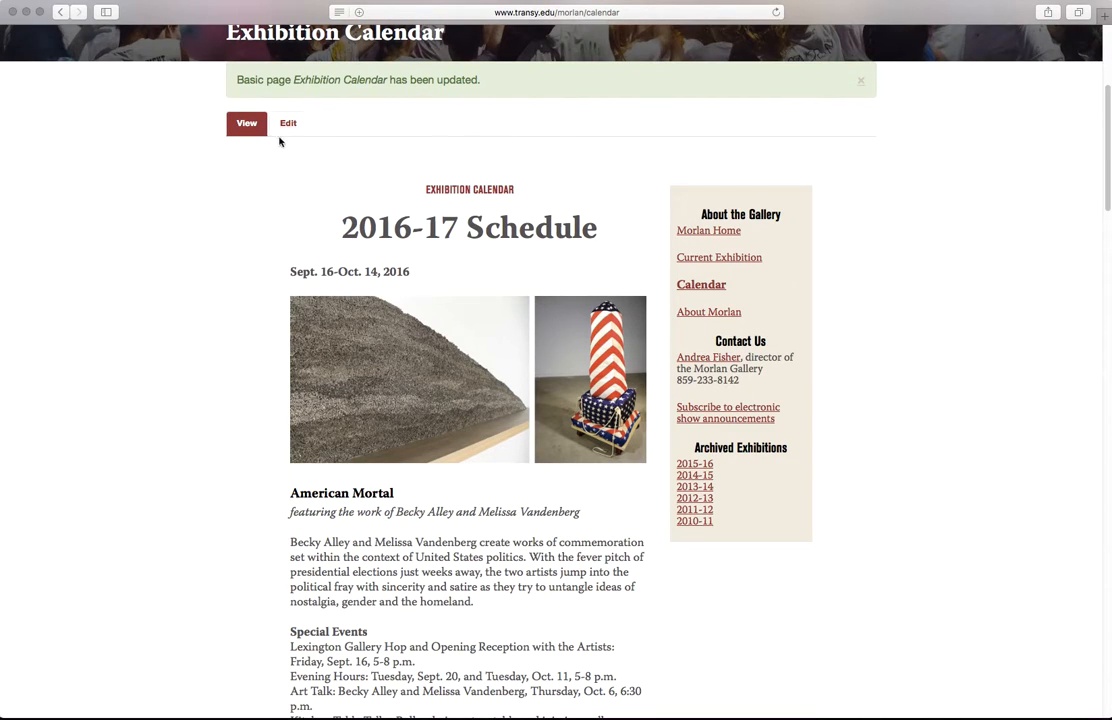
Step: Reopen the page's edit form at the Images section listing nine JPGs, including homefield.jpg
left_click(288, 124)
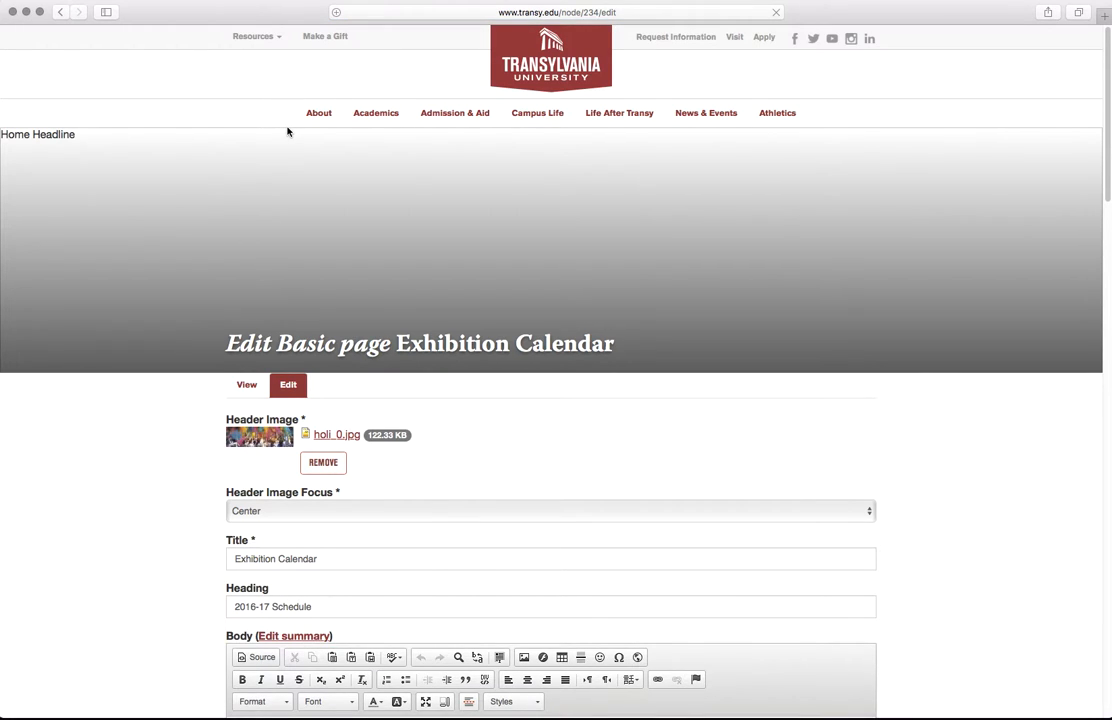
scroll(183, 445, "down", 10)
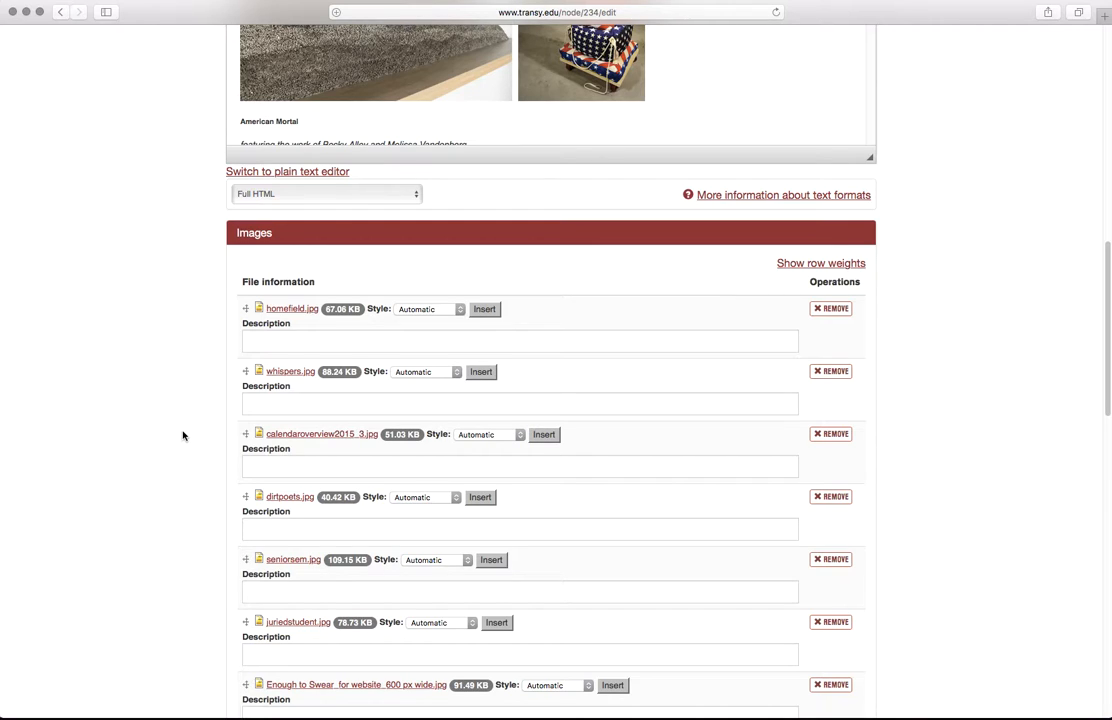
scroll(189, 392, "down", 1)
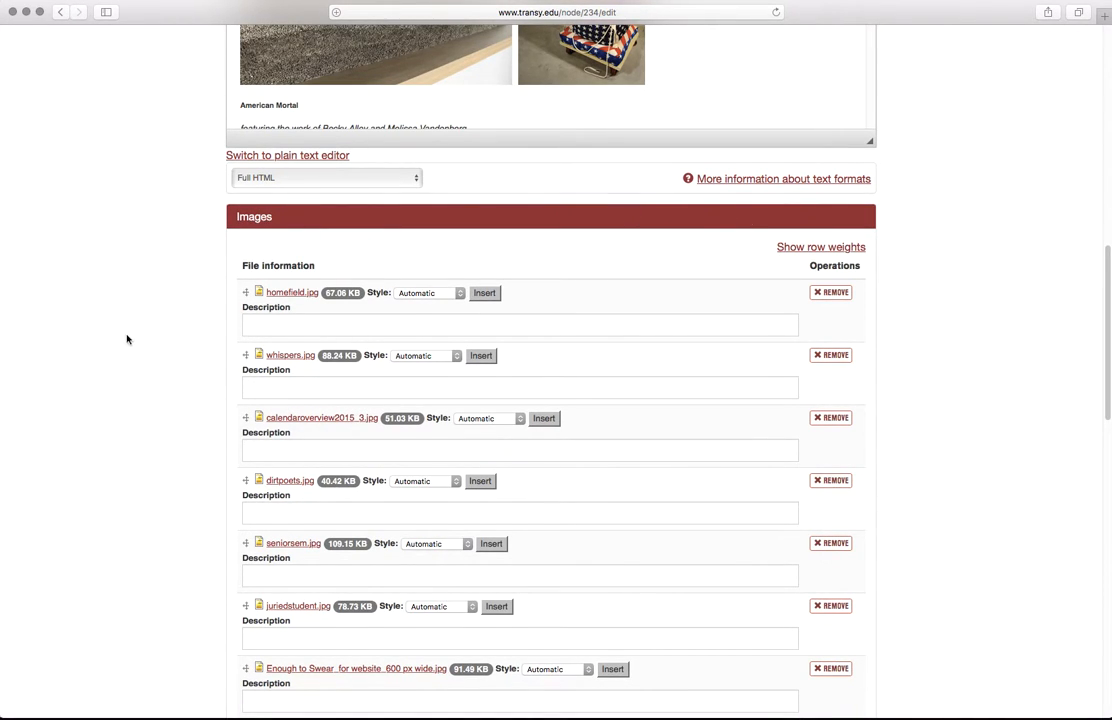
scroll(150, 342, "down", 3)
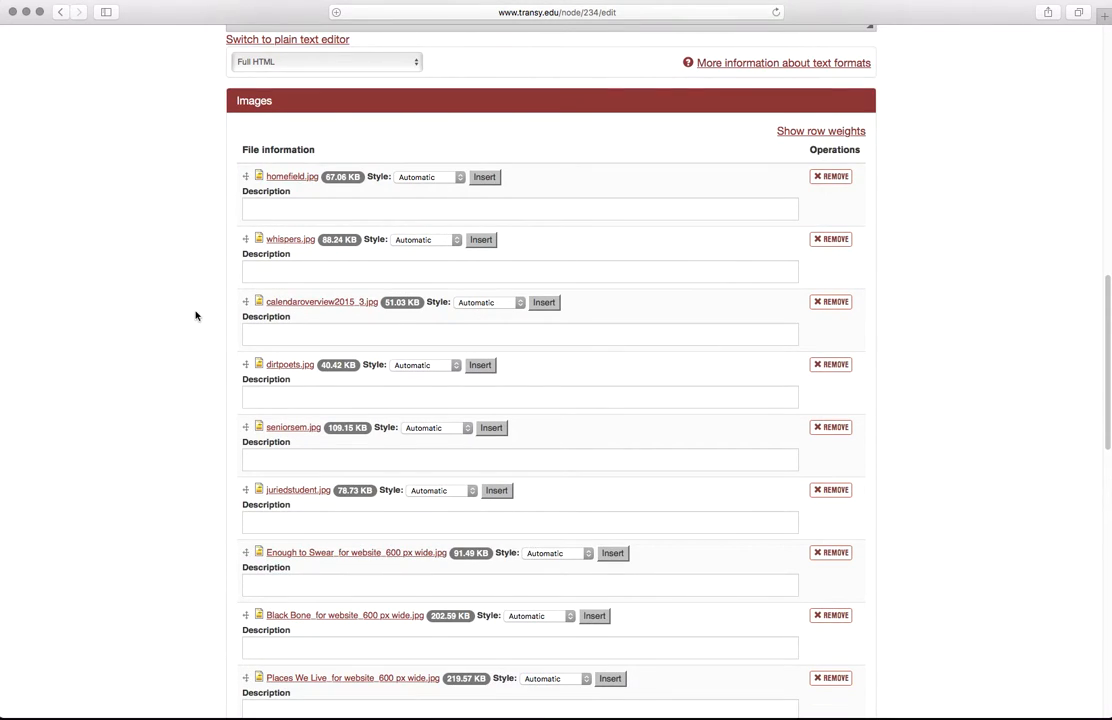
scroll(213, 386, "down", 10)
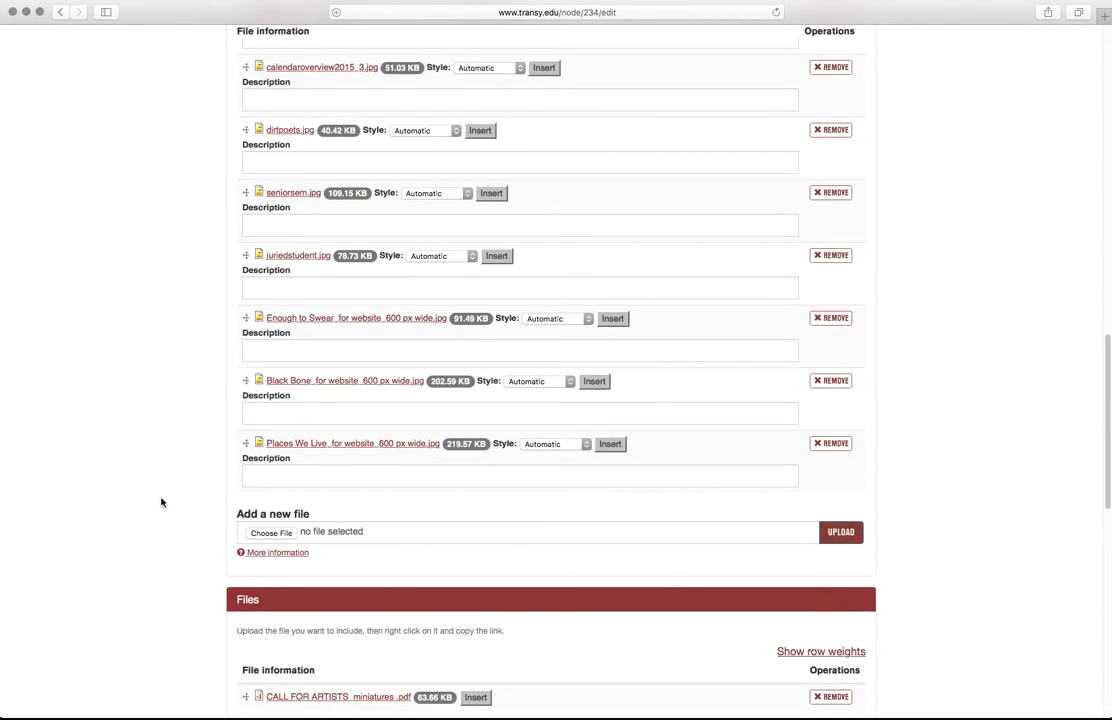
scroll(286, 220, "up", 5)
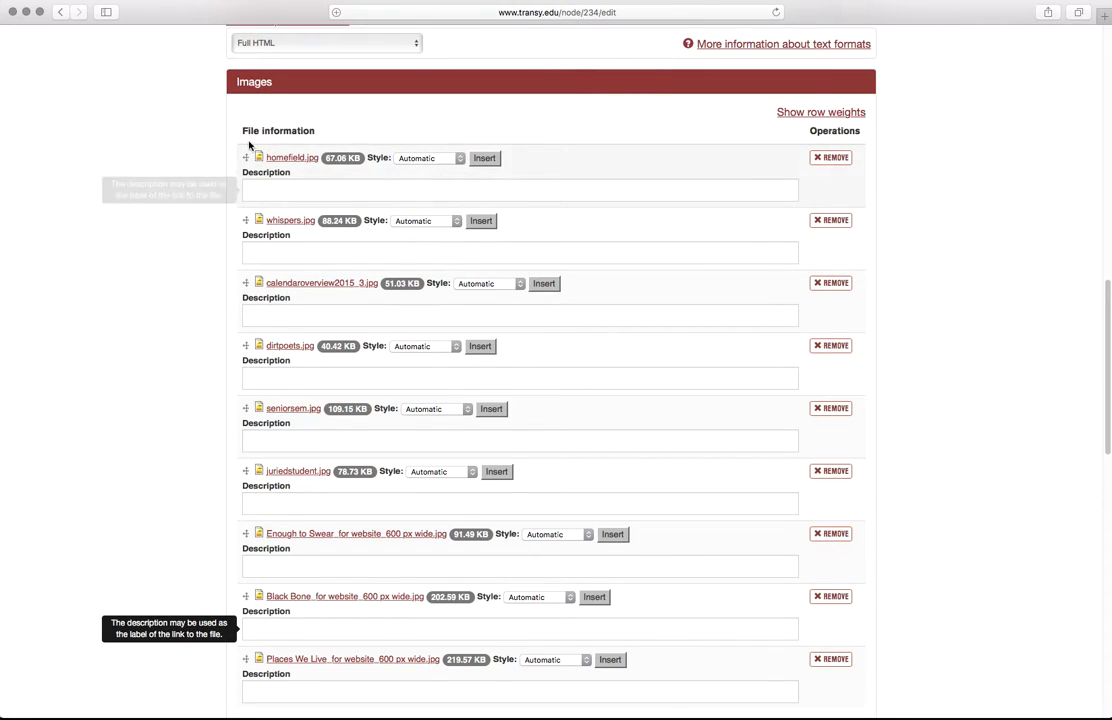
scroll(270, 260, "down", 4)
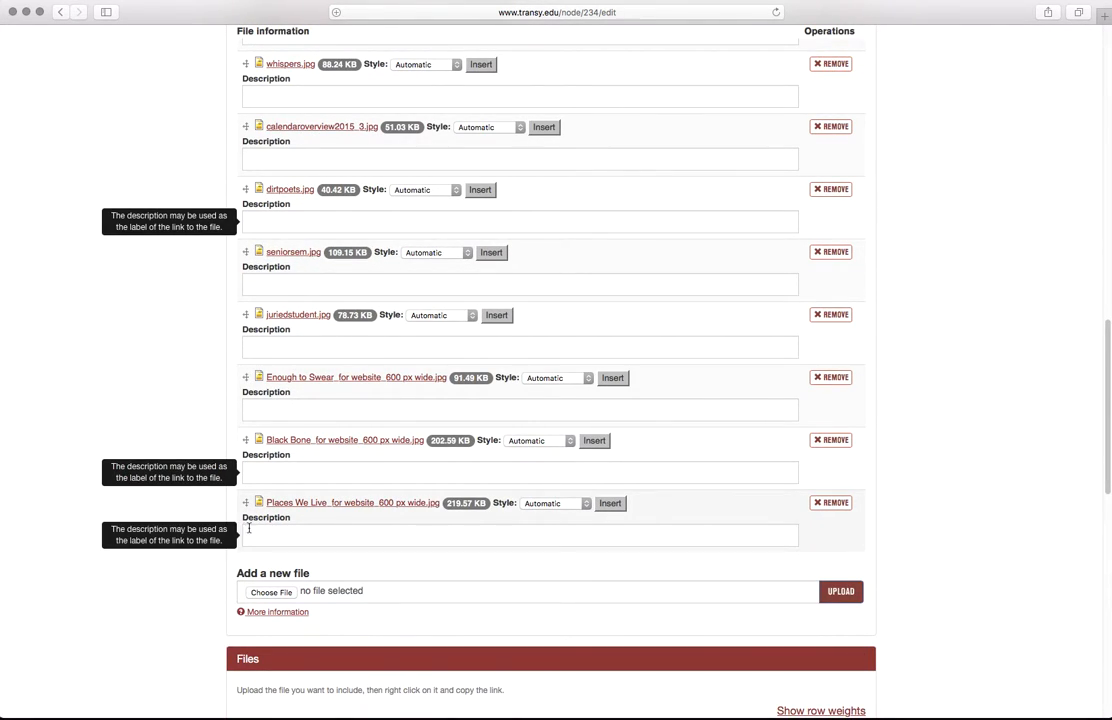
Step: Upload 1200x900.jpg from the Placeholders folder as a new page image
left_click(284, 594)
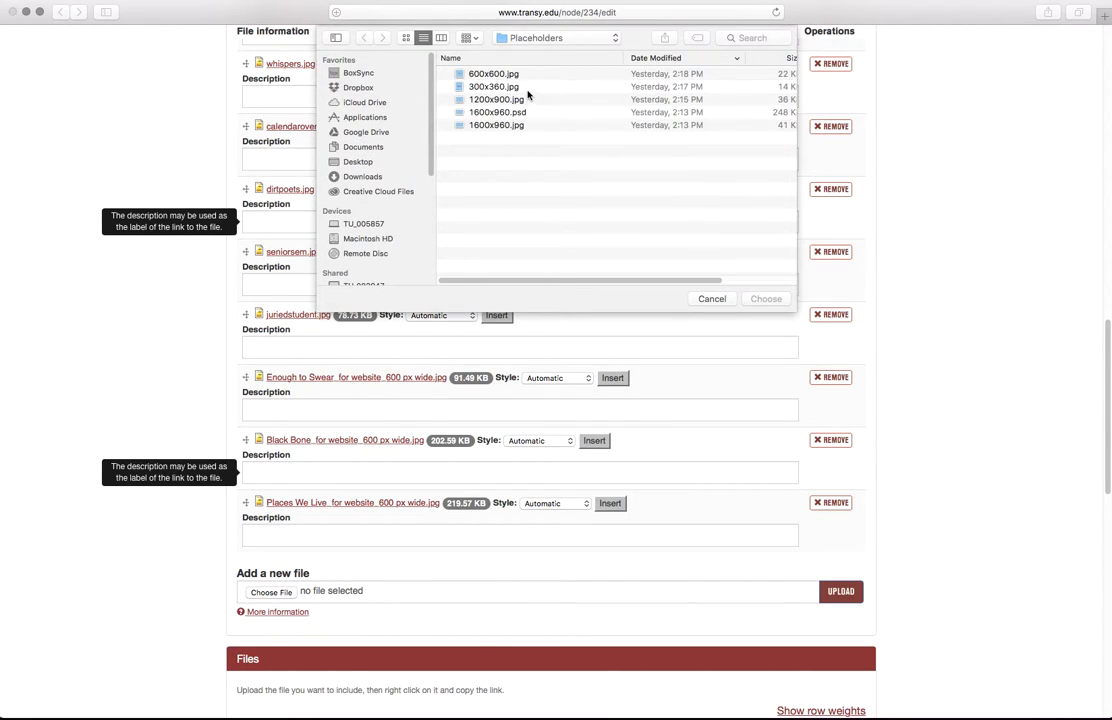
left_click(492, 102)
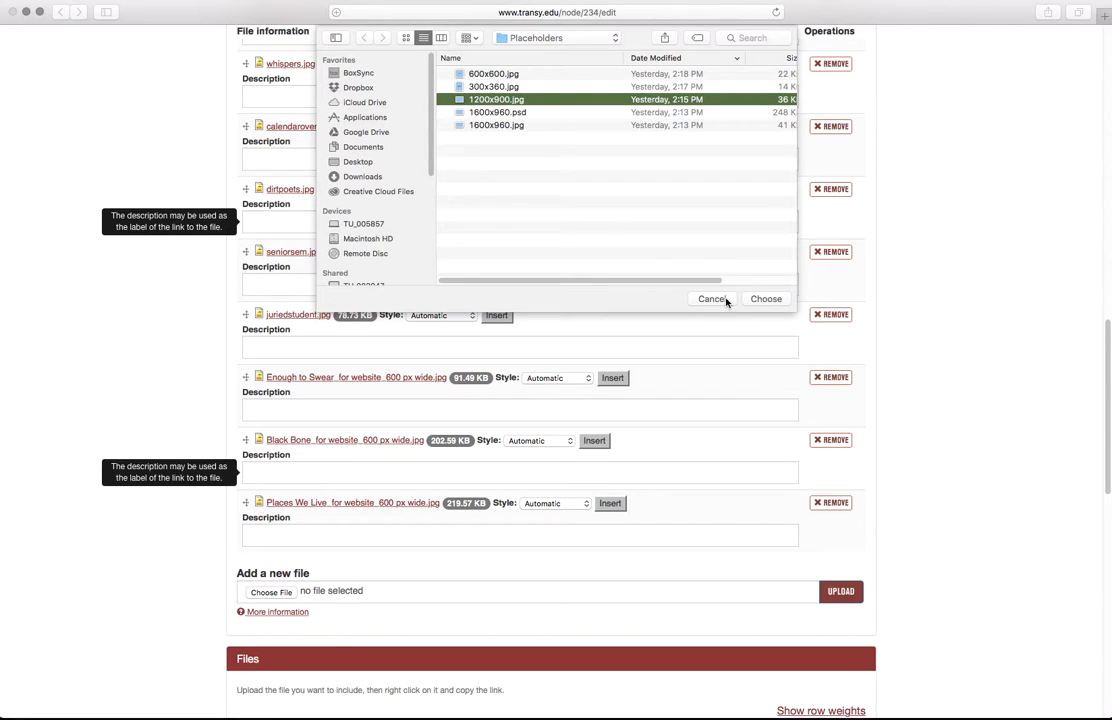
left_click(759, 300)
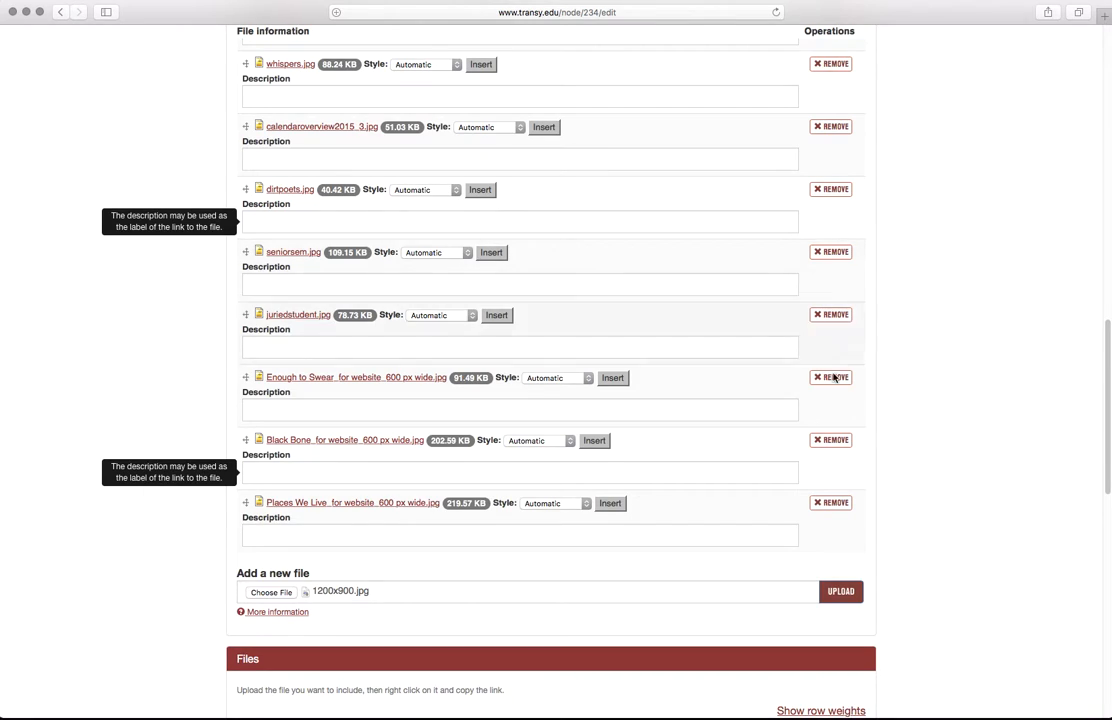
left_click(832, 598)
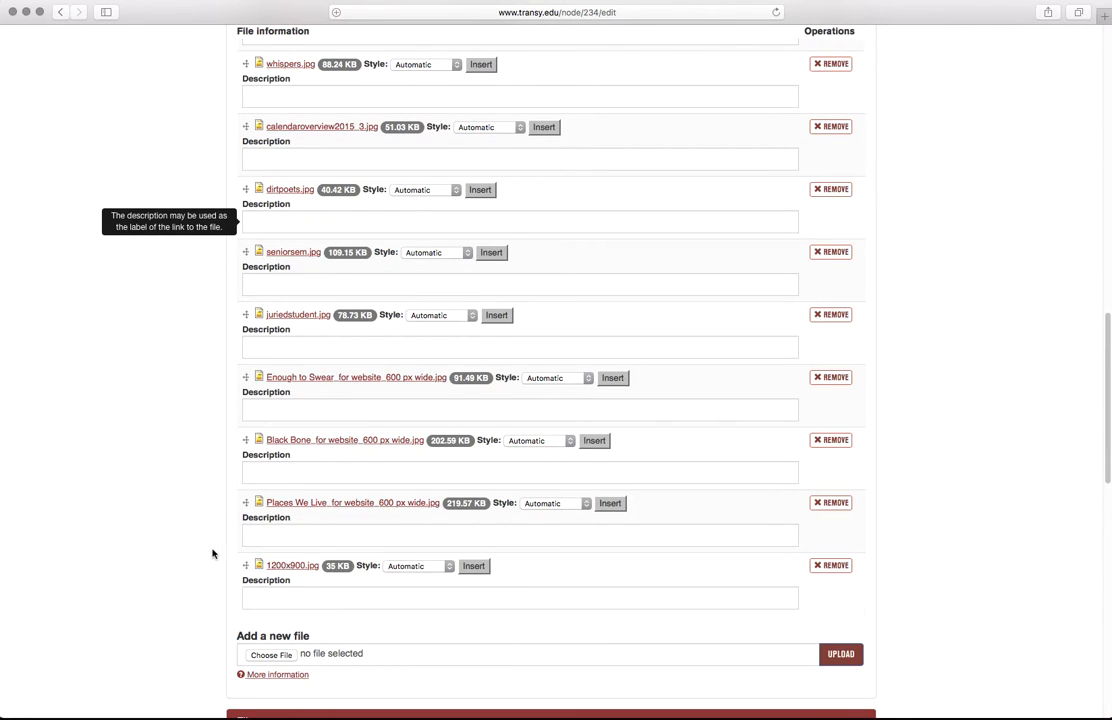
scroll(210, 550, "up", 10)
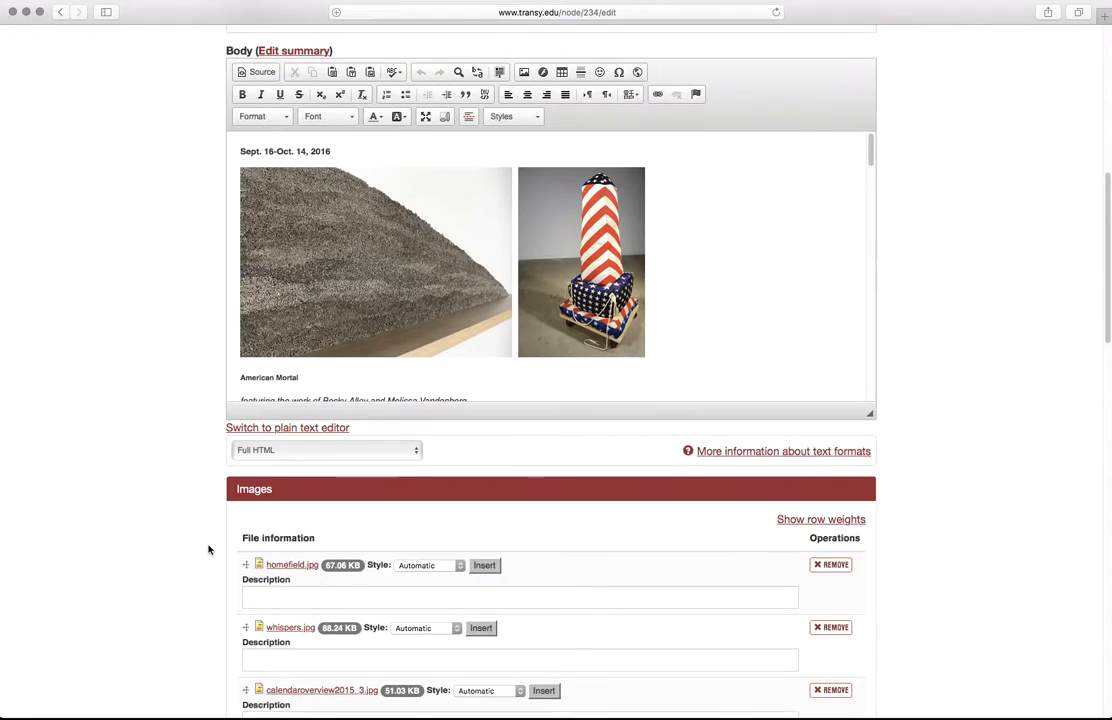
scroll(735, 271, "down", 5)
scroll(526, 251, "up", 1)
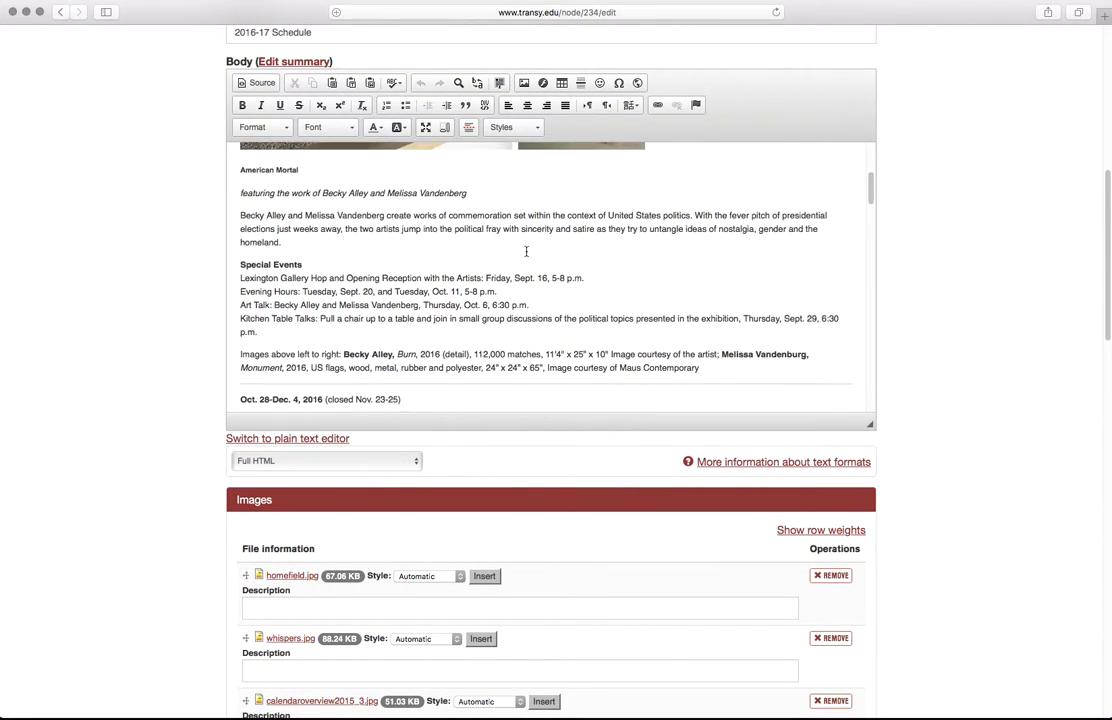
left_click(240, 193)
scroll(213, 317, "down", 5)
scroll(213, 317, "down", 14)
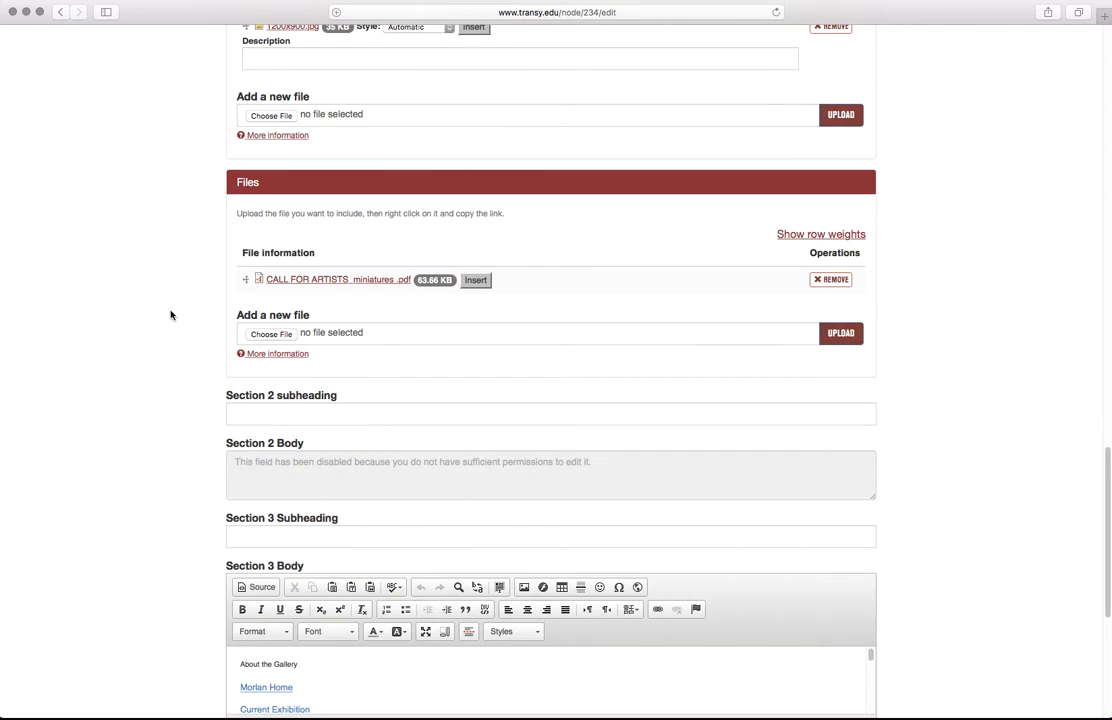
scroll(170, 315, "down", 4)
scroll(169, 315, "up", 9)
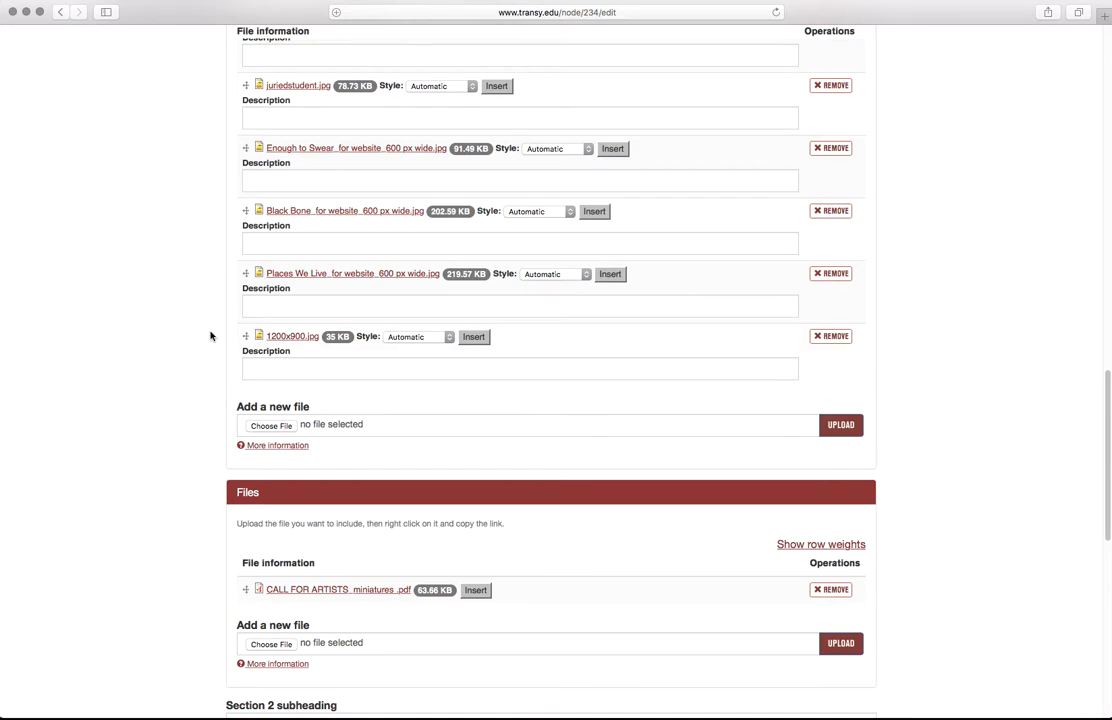
left_click(477, 339)
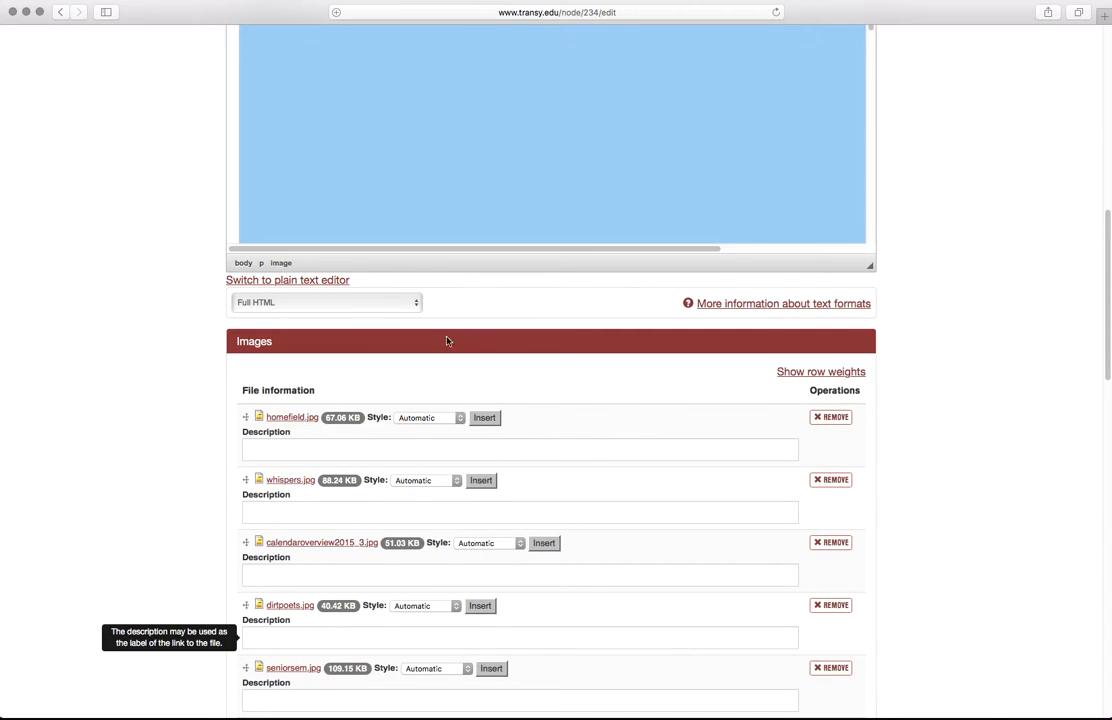
scroll(178, 396, "up", 6)
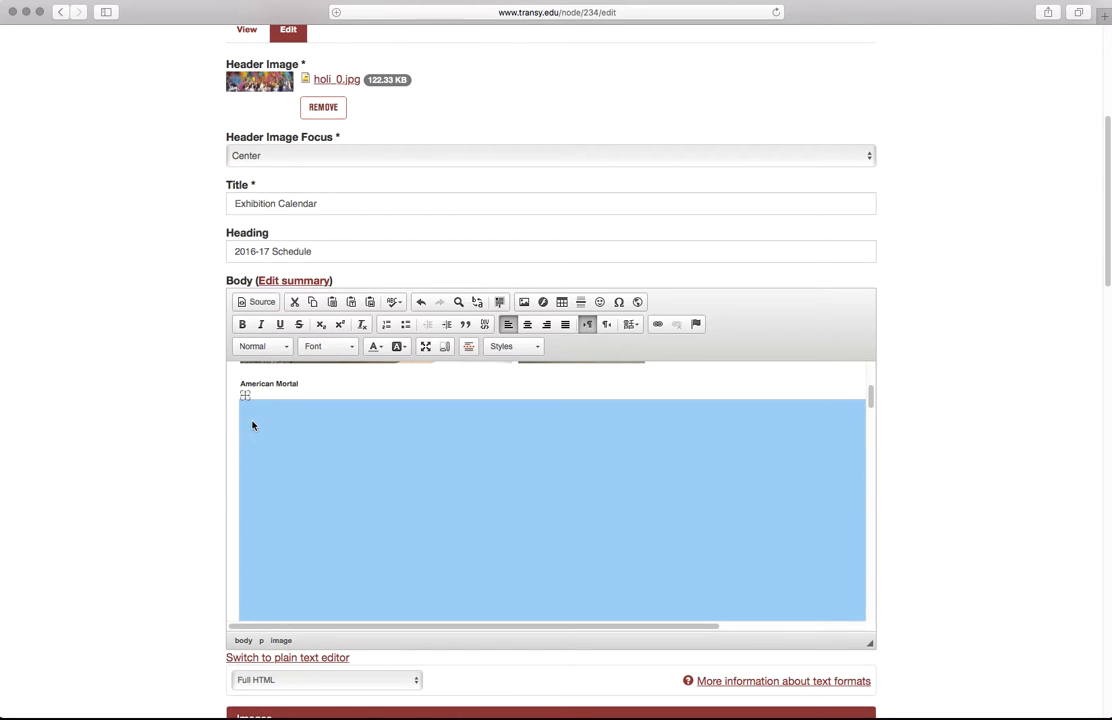
key("super+z")
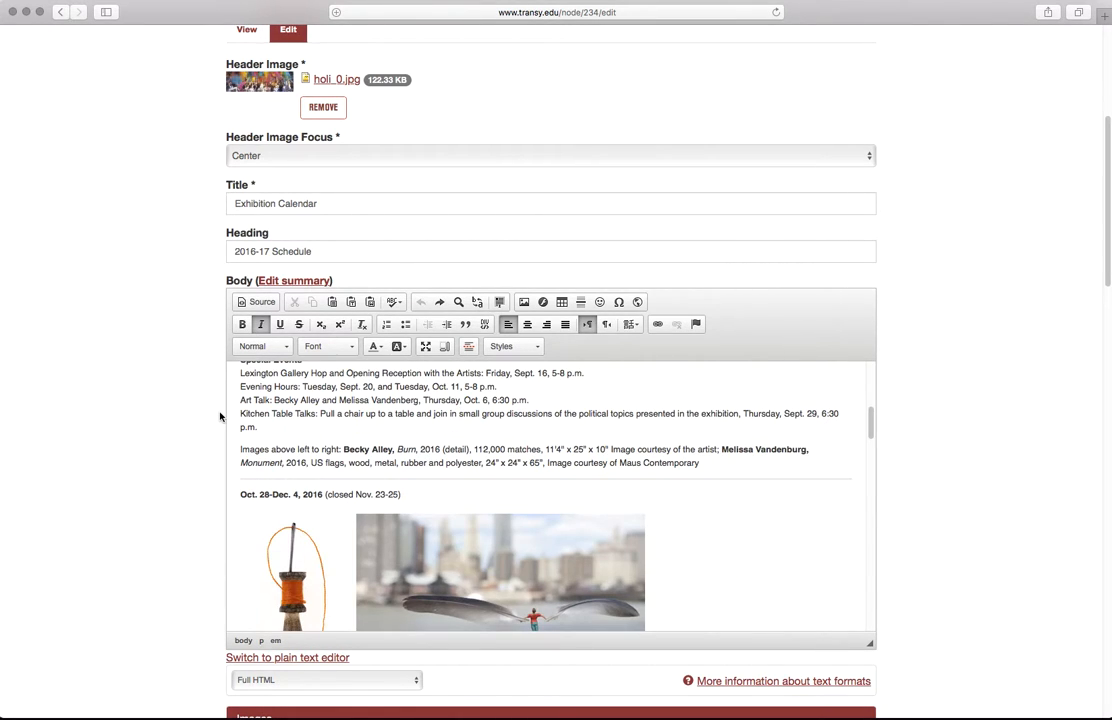
Step: Copy the link address of the attached 1200x900.jpg image from the Images list
scroll(220, 416, "down", 15)
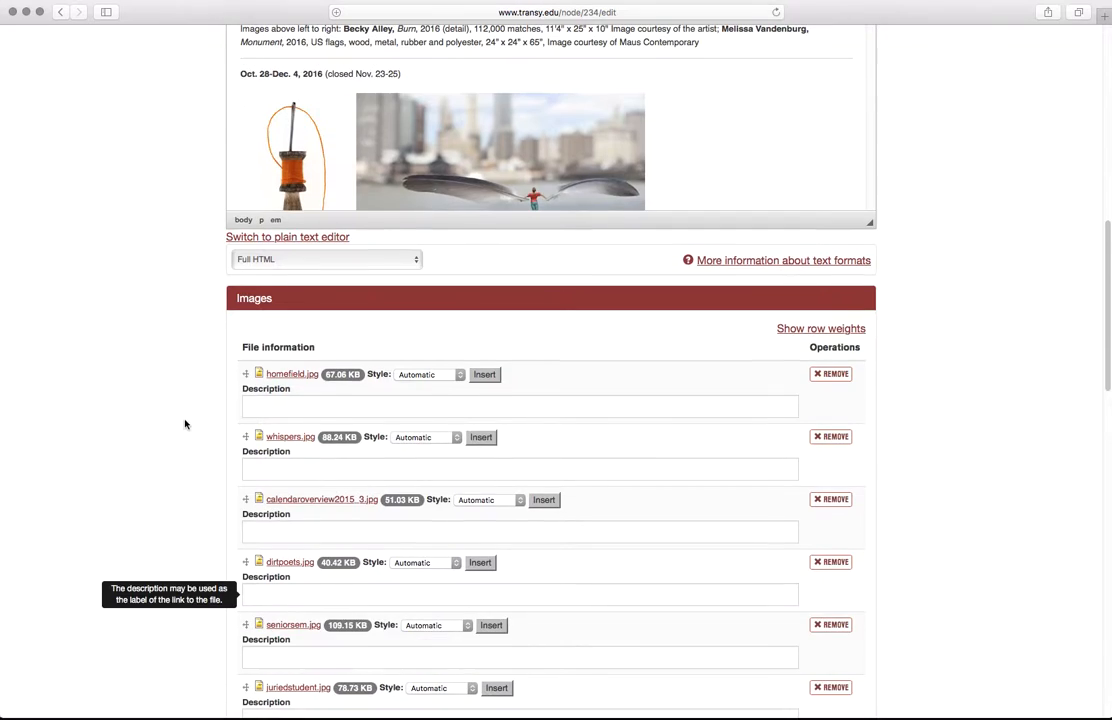
scroll(170, 428, "down", 3)
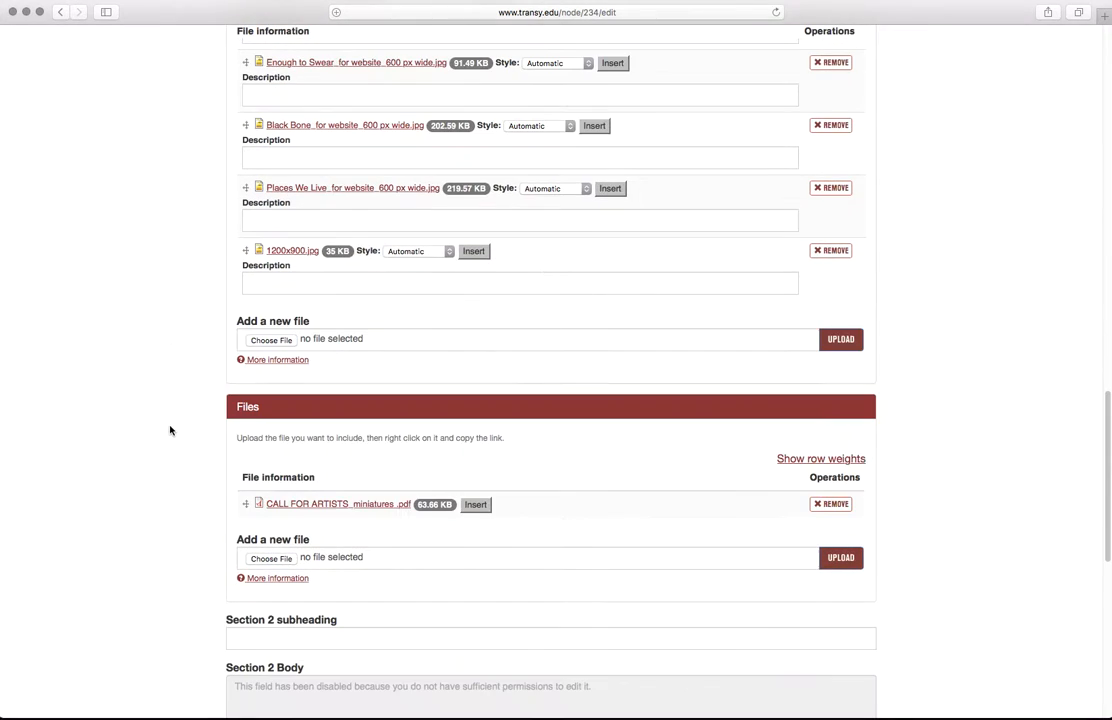
right_click(291, 257)
mouse_move(332, 372)
left_click(352, 351)
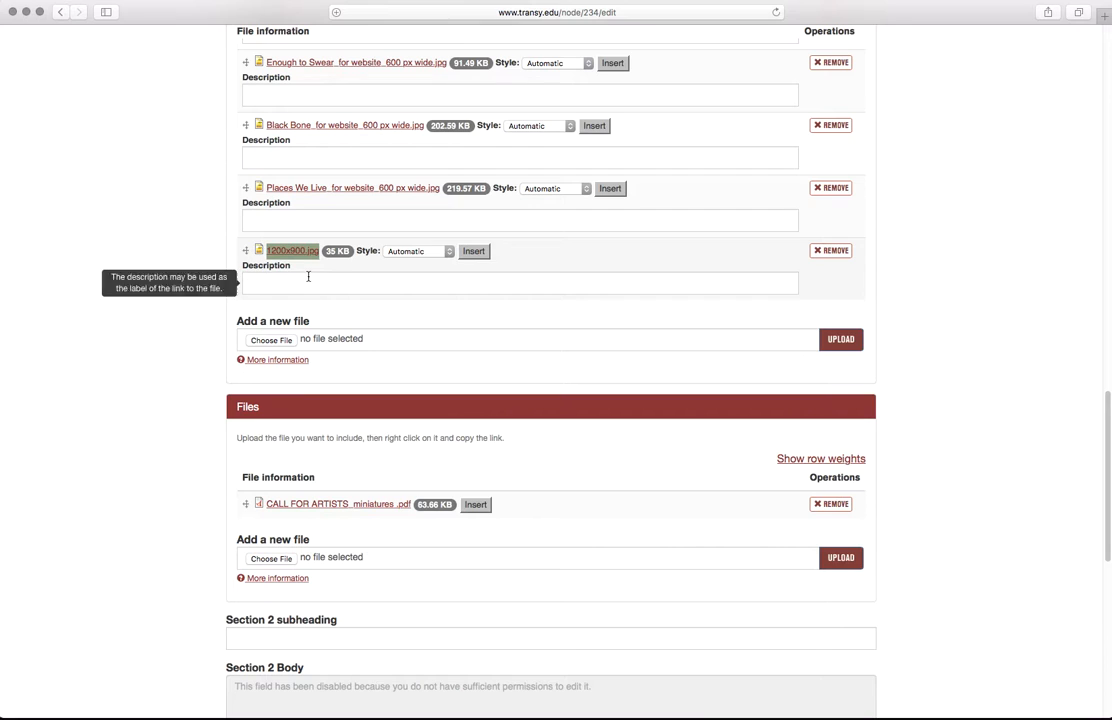
scroll(213, 304, "up", 5)
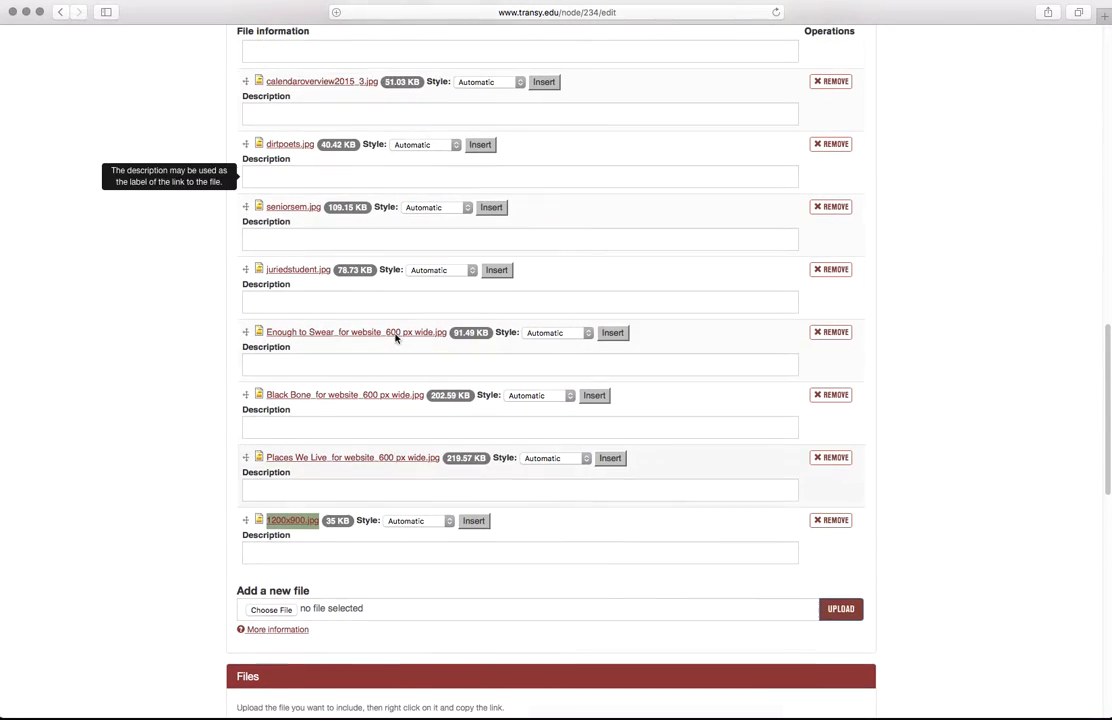
scroll(405, 348, "up", 12)
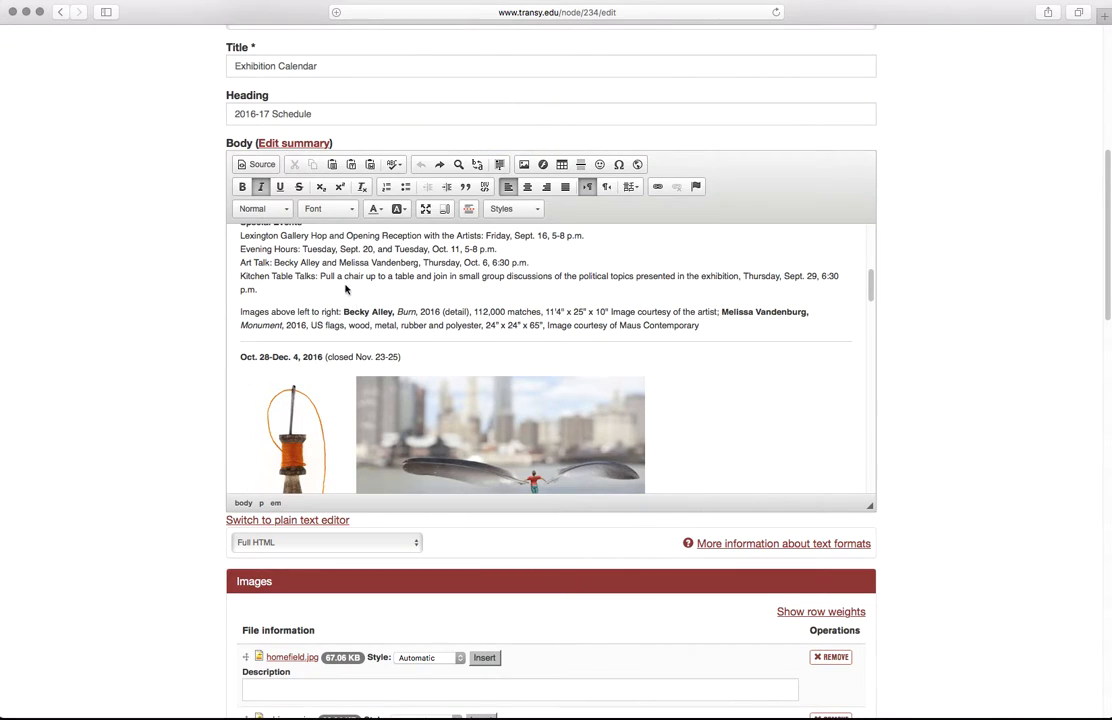
Step: Start a body image using the pasted 1200x900.jpg address, with alt text 'big blue rectangle'
scroll(380, 351, "up", 2)
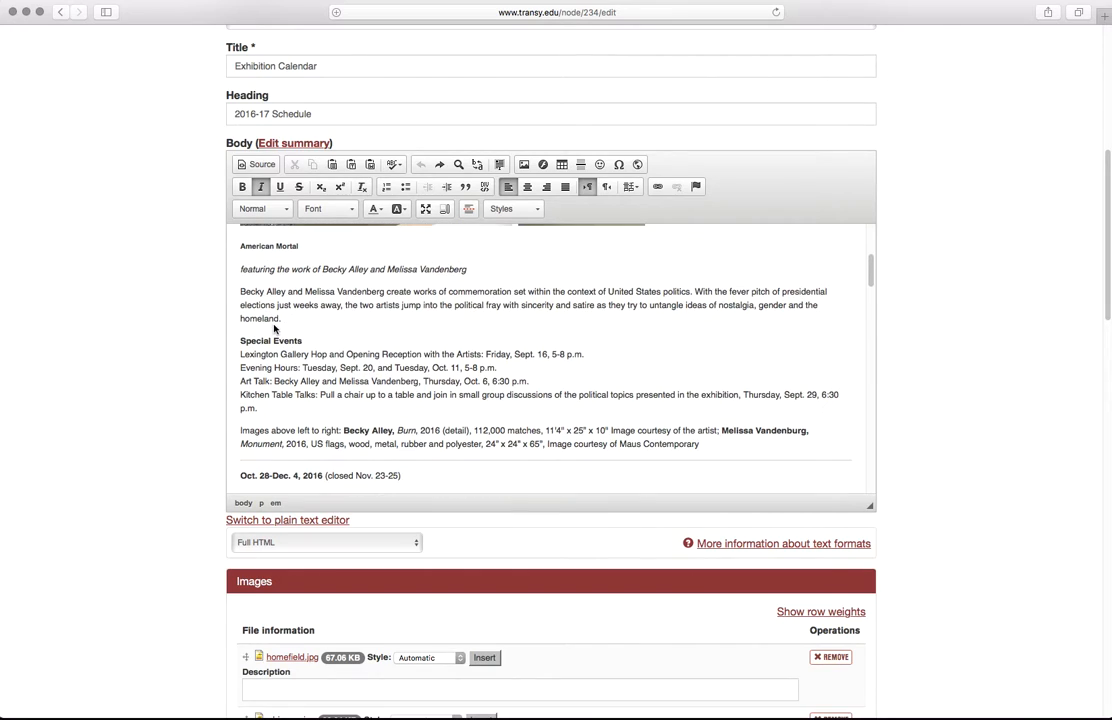
left_click(525, 165)
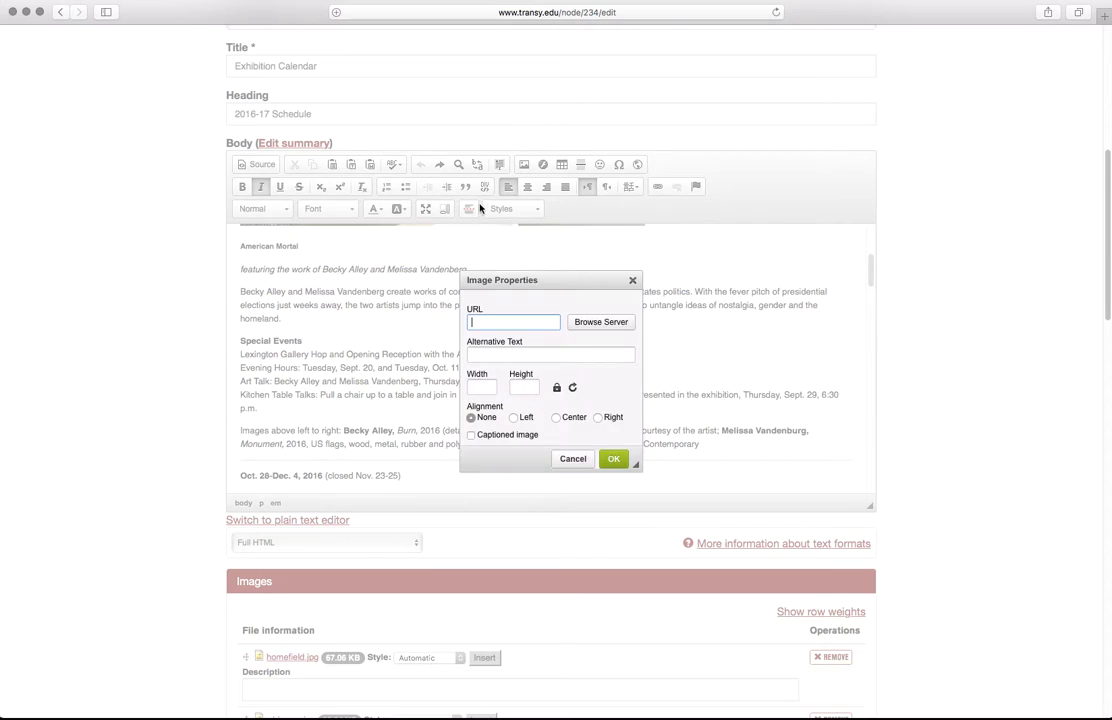
right_click(493, 325)
left_click(521, 354)
left_click(530, 355)
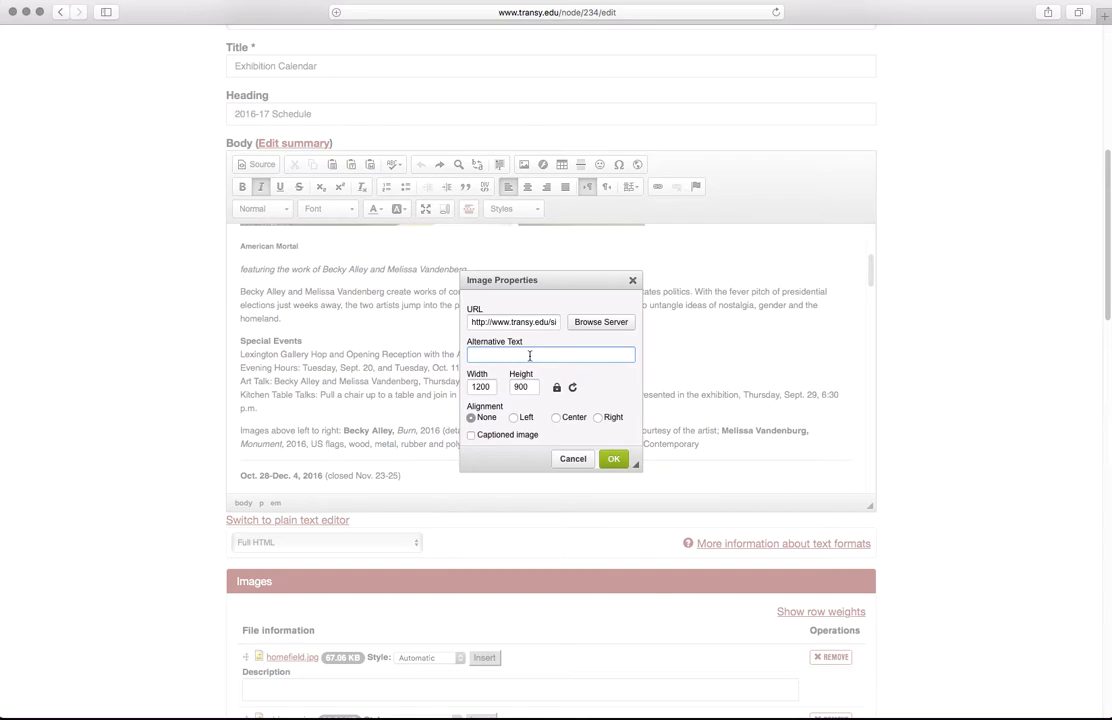
type("big blue")
key("BackSpace")
key("BackSpace")
key("BackSpace")
key("BackSpace")
key("BackSpace")
key("BackSpace")
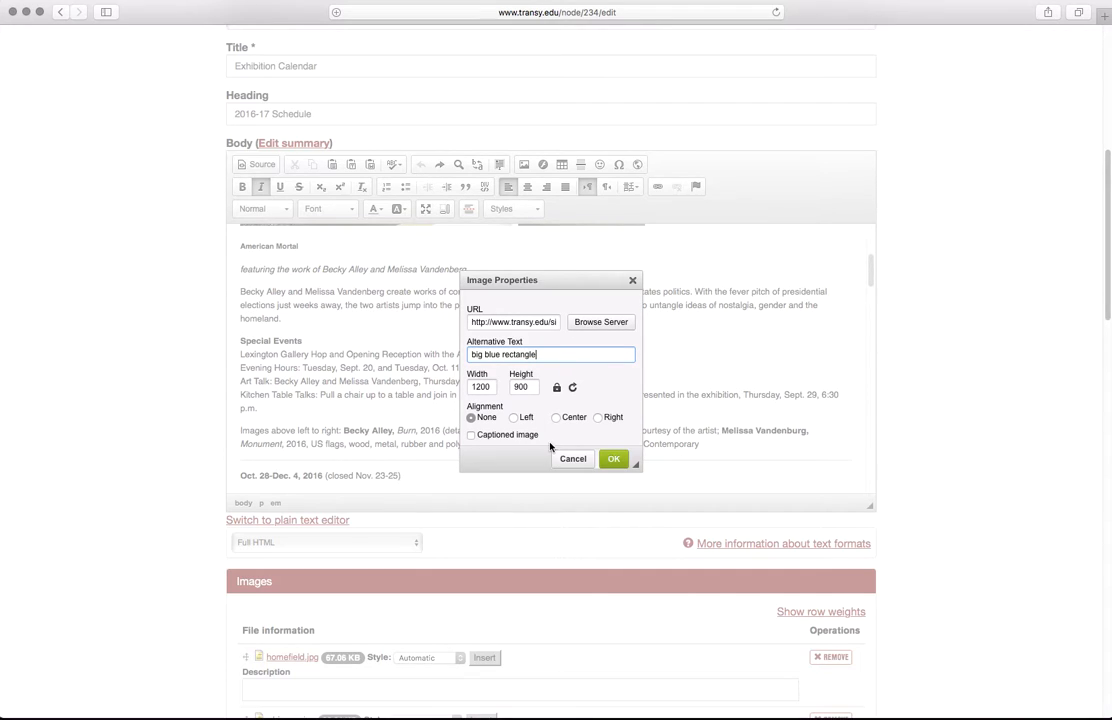
Step: Dismiss the Access denied file browser and set the image width to 600, giving height 450
left_click(575, 324)
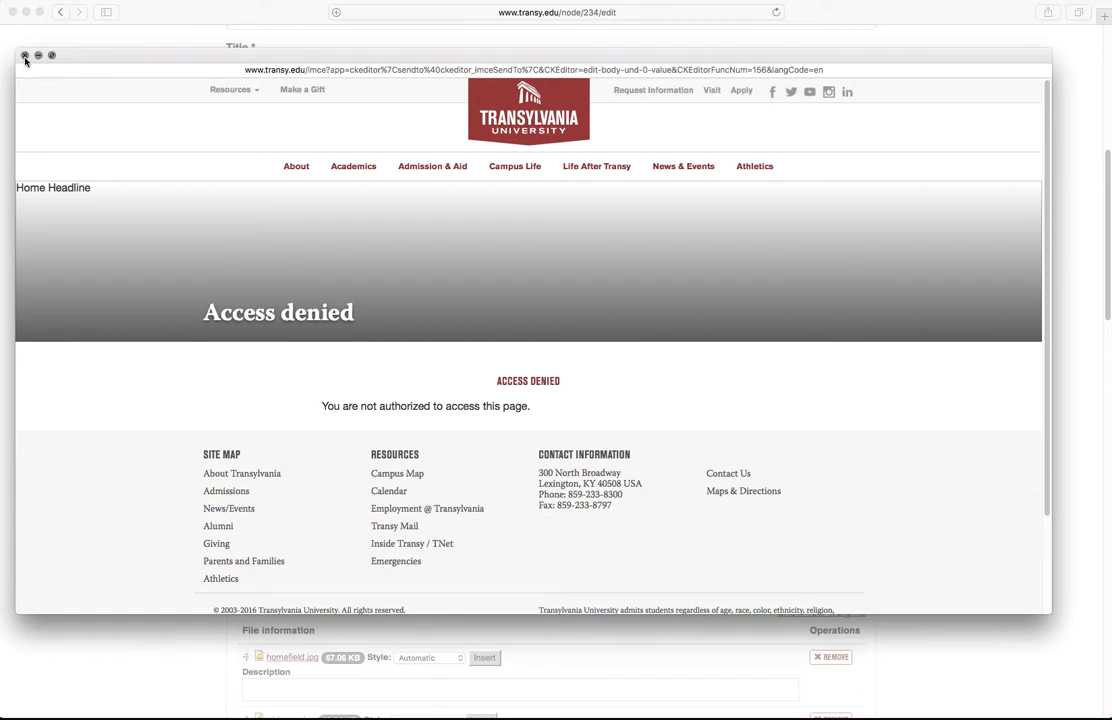
left_click(23, 55)
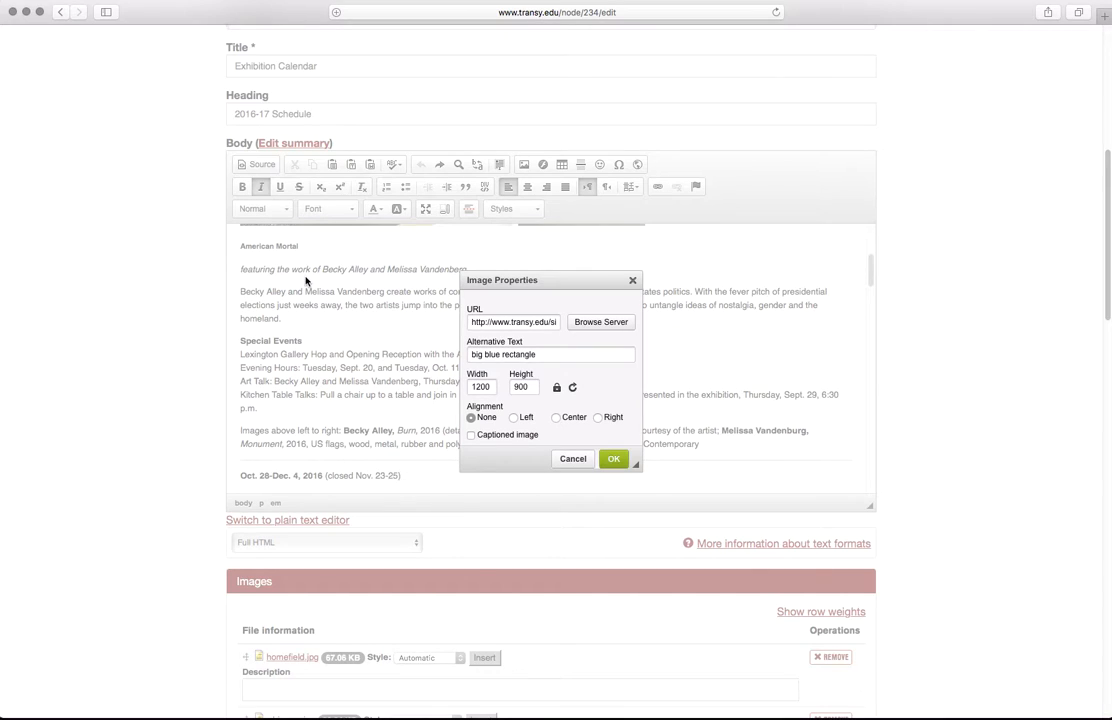
double_click(486, 390)
type("600")
Step: Insert the image as a captioned image and edit its 'Enter caption' placeholder text
left_click(473, 436)
left_click(611, 458)
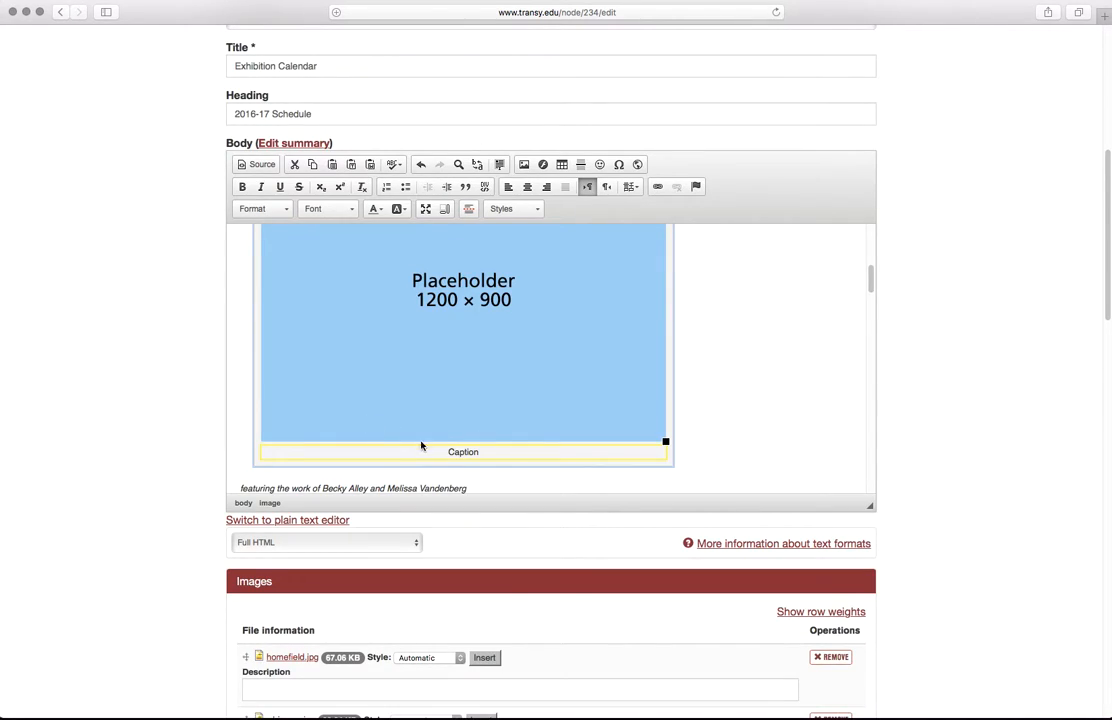
double_click(462, 452)
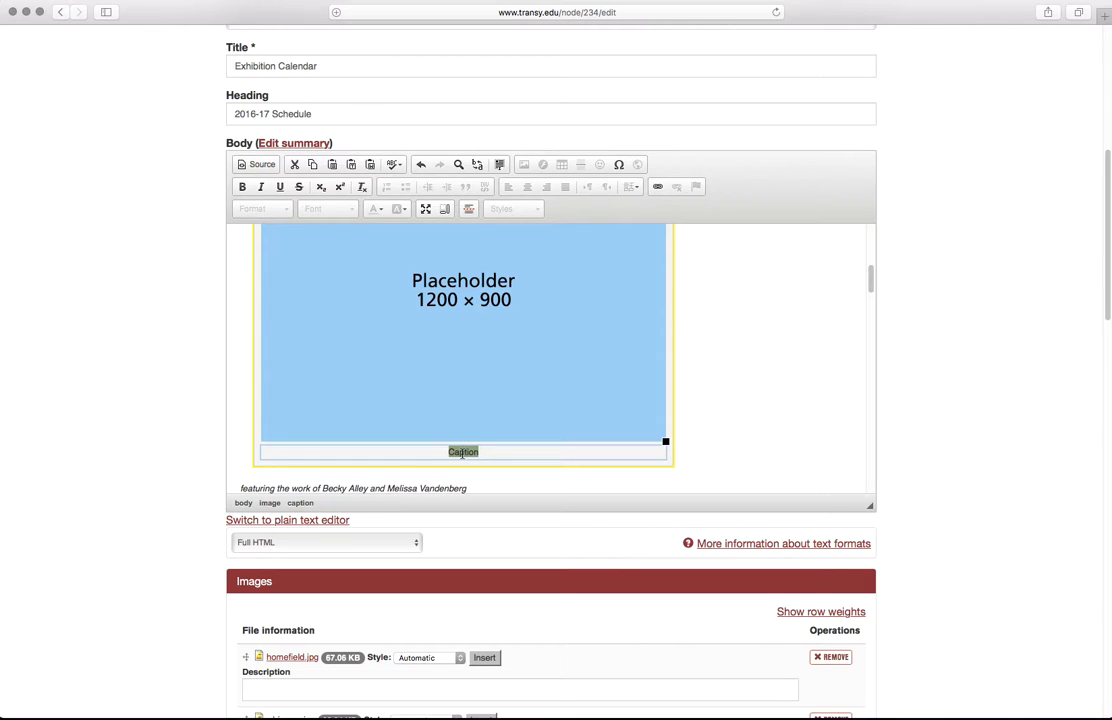
type("Enter caption")
Step: Undo the caption edit and the image insertion with Ctrl+Z
key("super+z")
key("super+z")
scroll(290, 298, "up", 1)
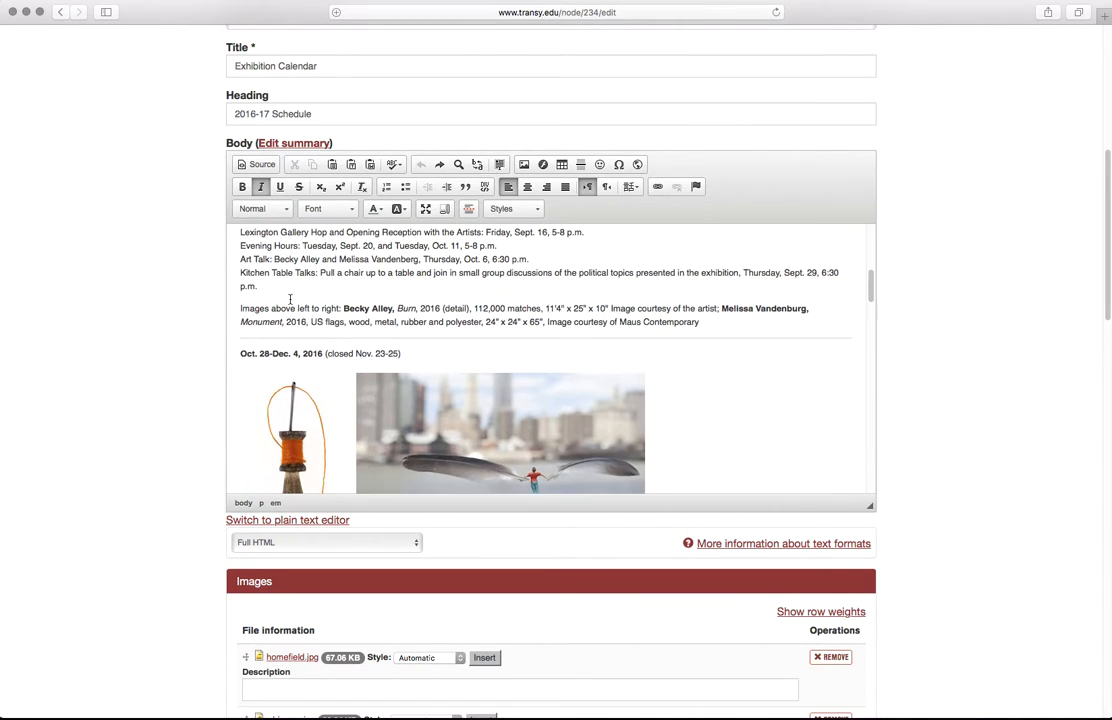
scroll(290, 298, "up", 5)
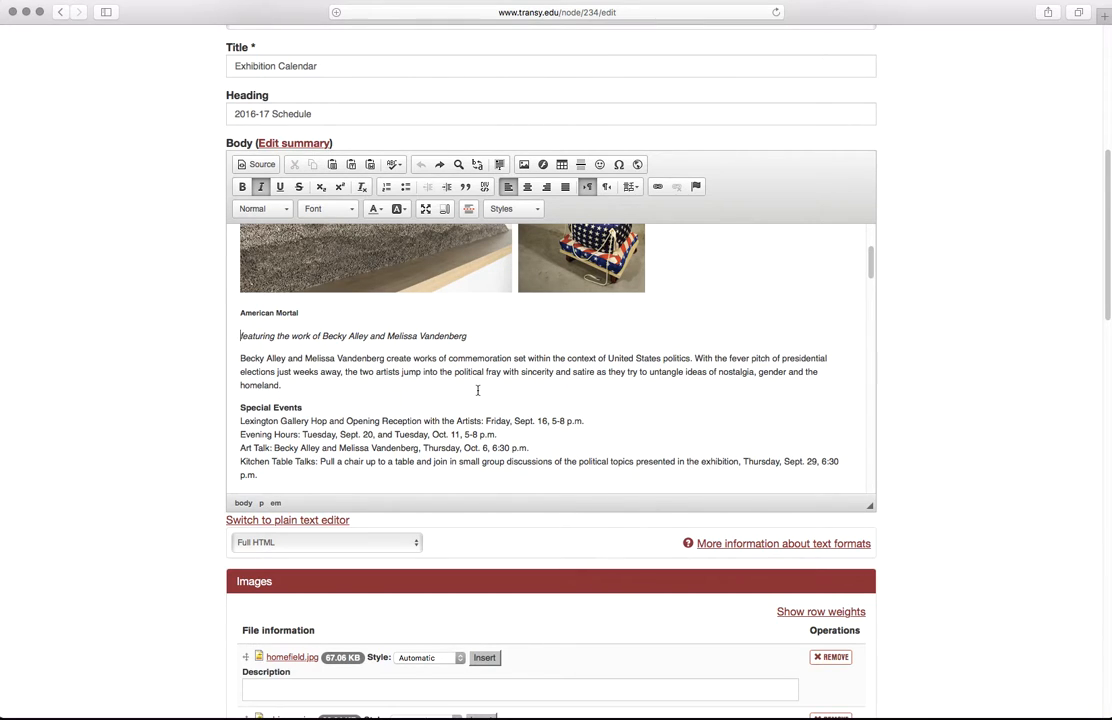
Step: Insert the pasted placeholder image at width 400 (400 × 300), right-aligned
left_click(523, 165)
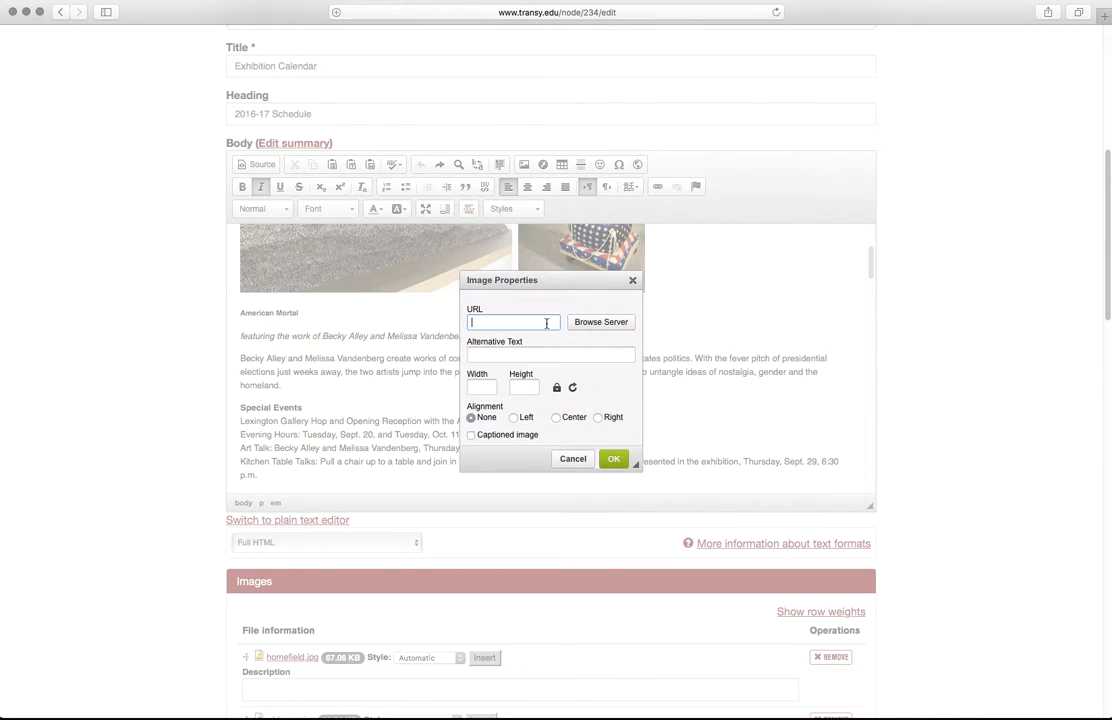
key("super+v")
double_click(485, 388)
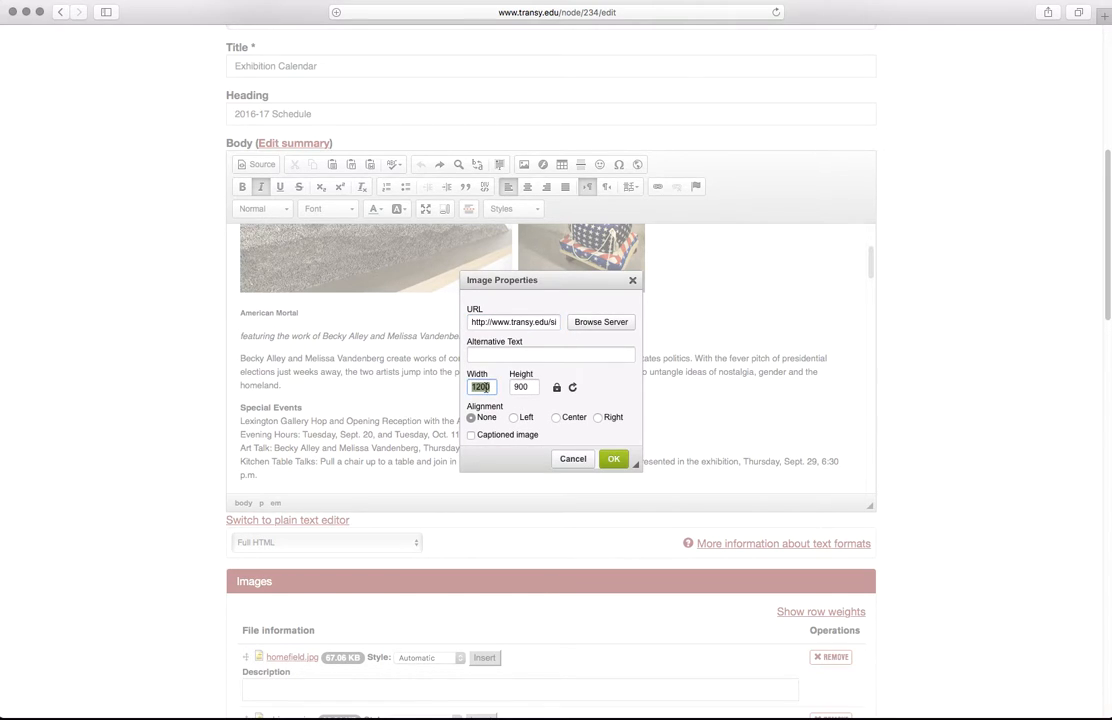
type("400")
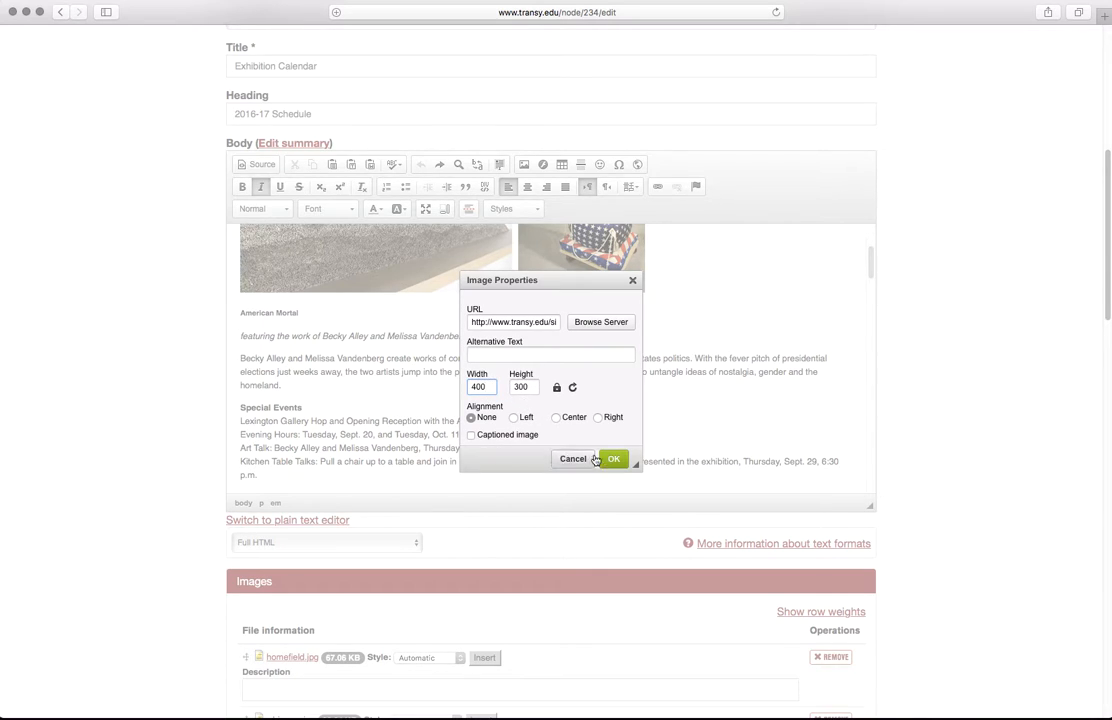
left_click(610, 418)
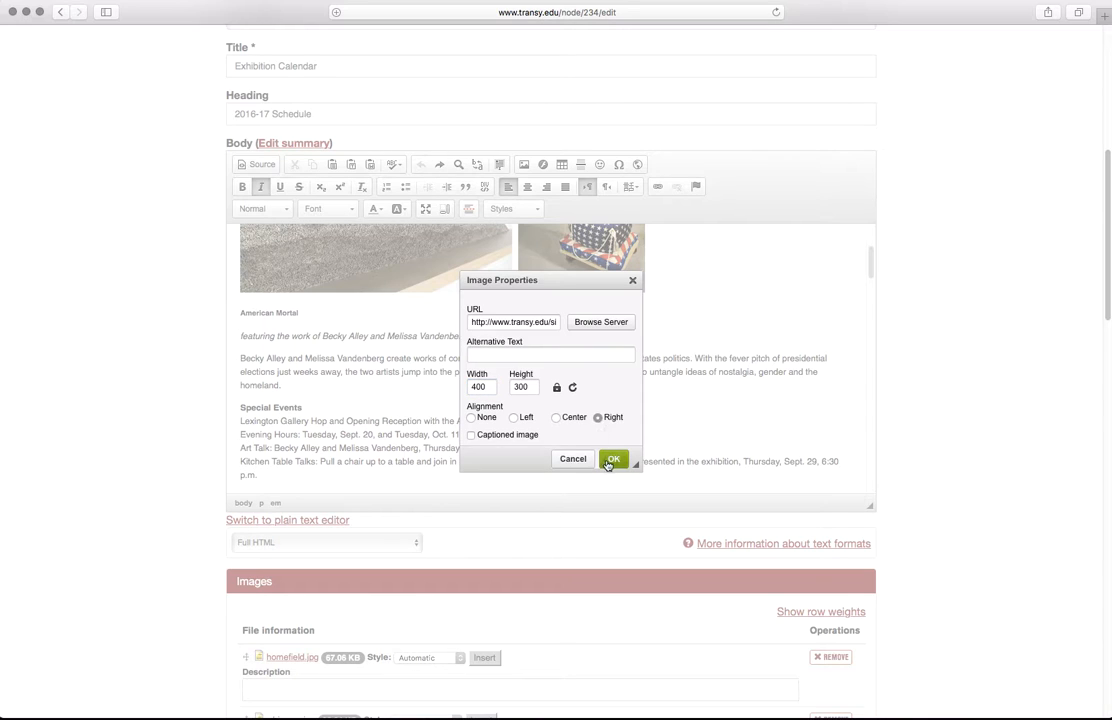
left_click(610, 460)
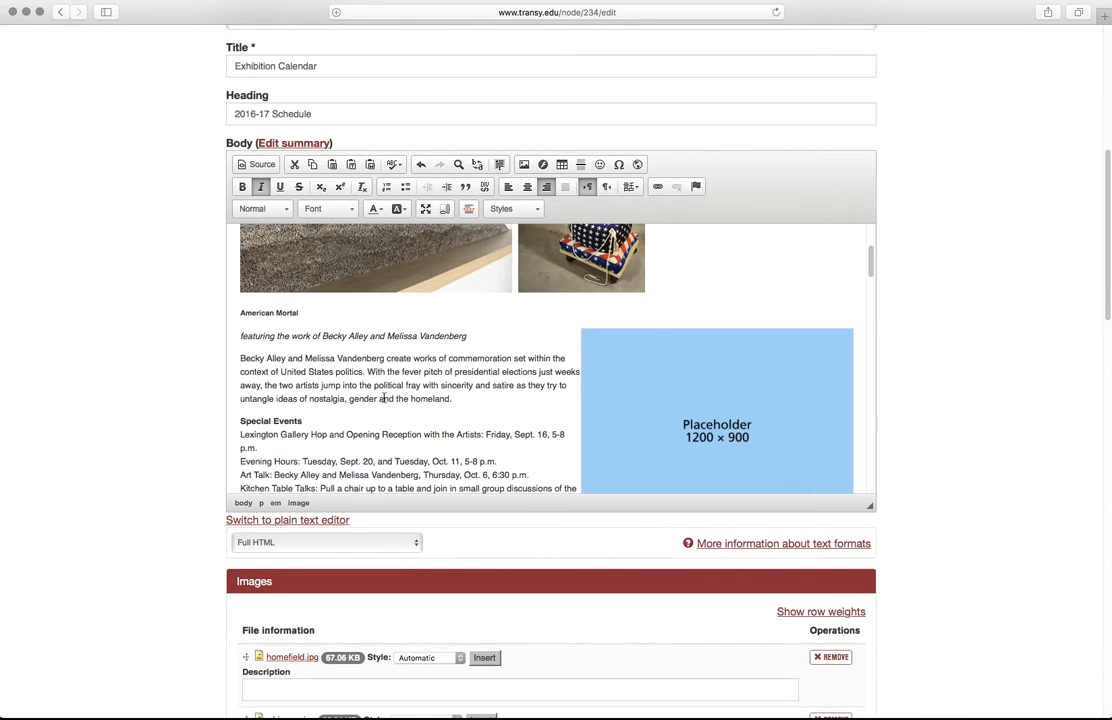
Step: Try left, right and center alignment on the placeholder image from the toolbar
scroll(376, 396, "down", 4)
scroll(376, 396, "up", 2)
left_click(711, 426)
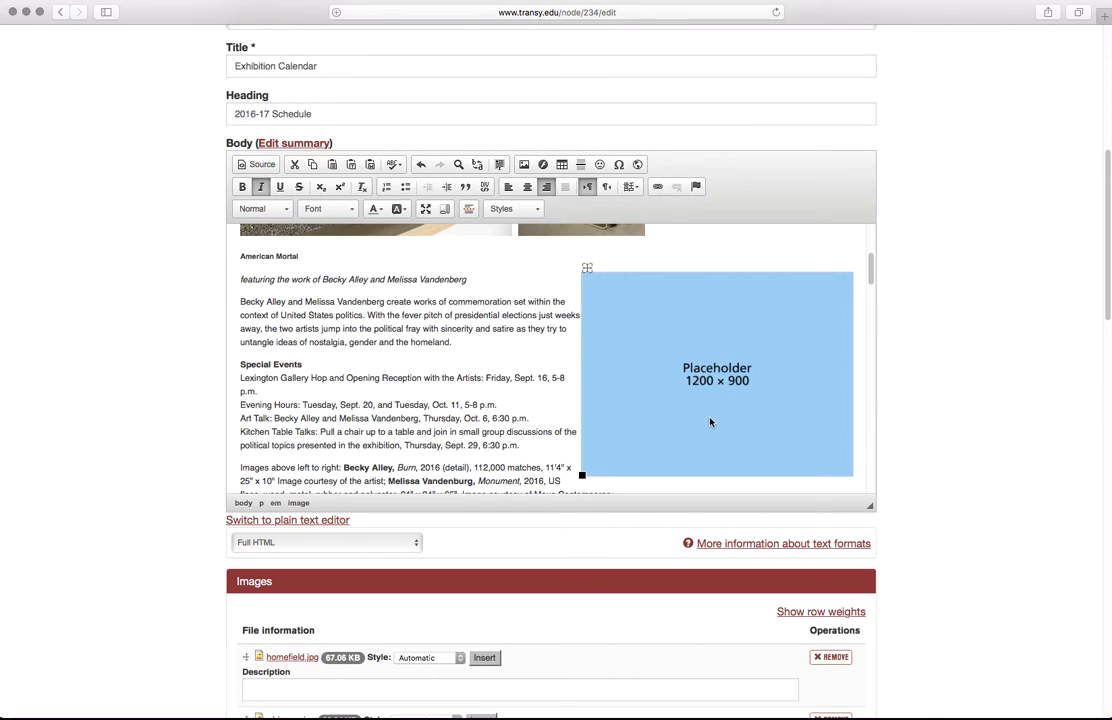
left_click(335, 315)
left_click(508, 186)
left_click(547, 187)
left_click(508, 187)
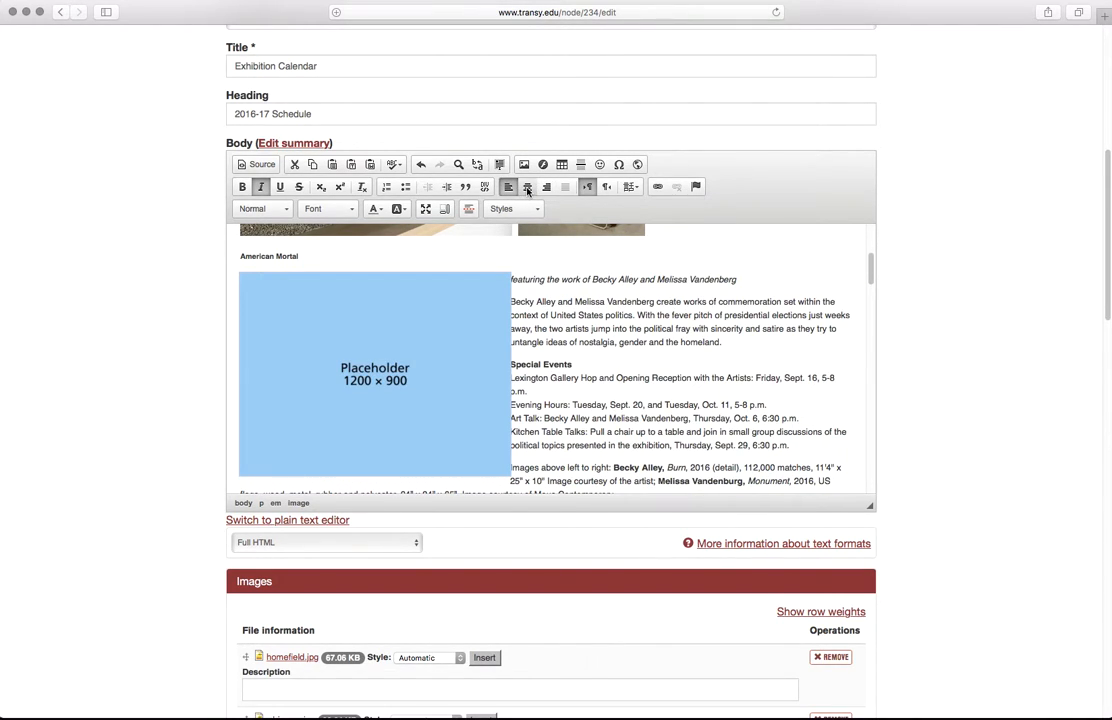
left_click(527, 187)
scroll(548, 283, "down", 5)
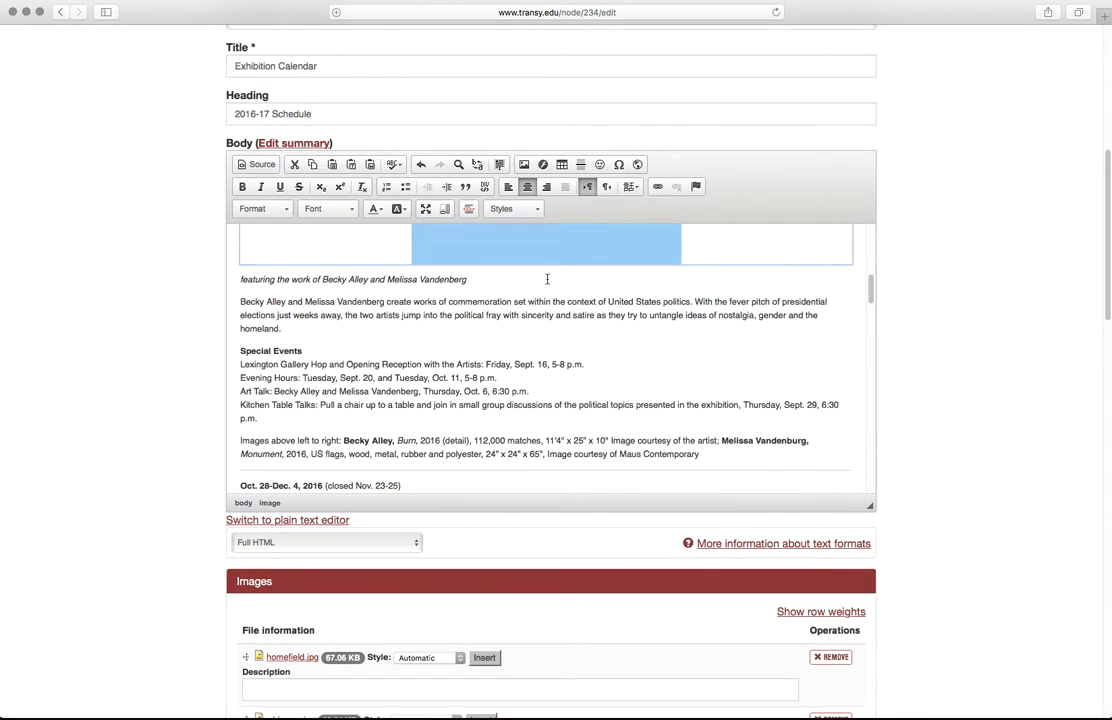
scroll(546, 278, "up", 5)
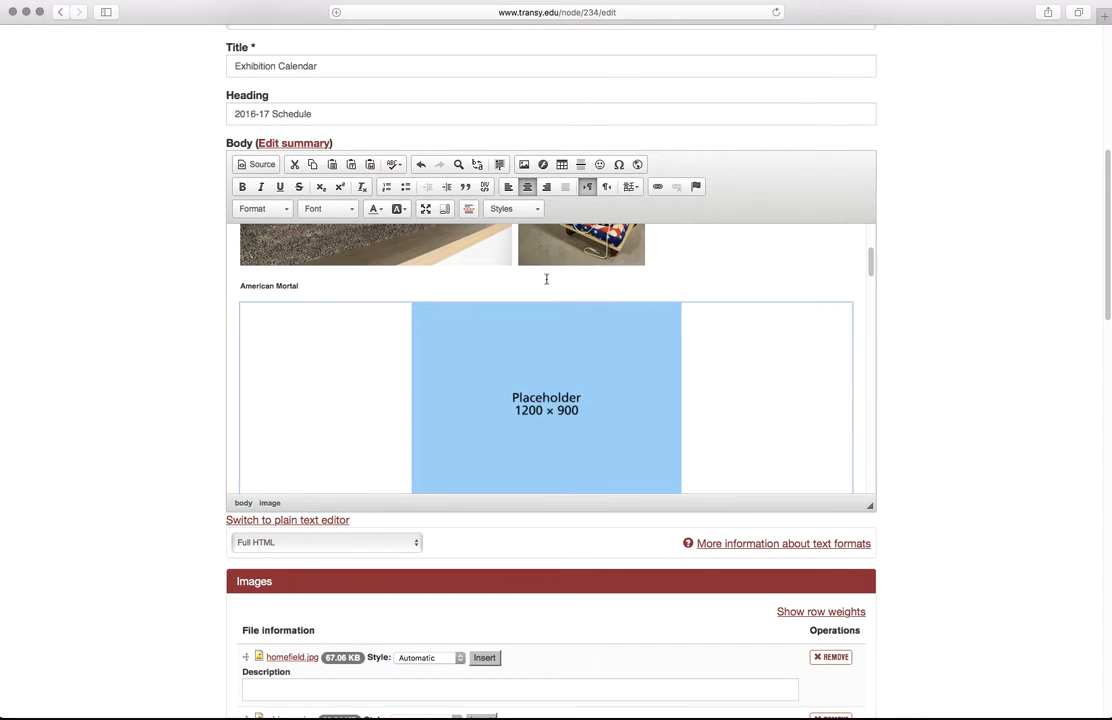
left_click(508, 187)
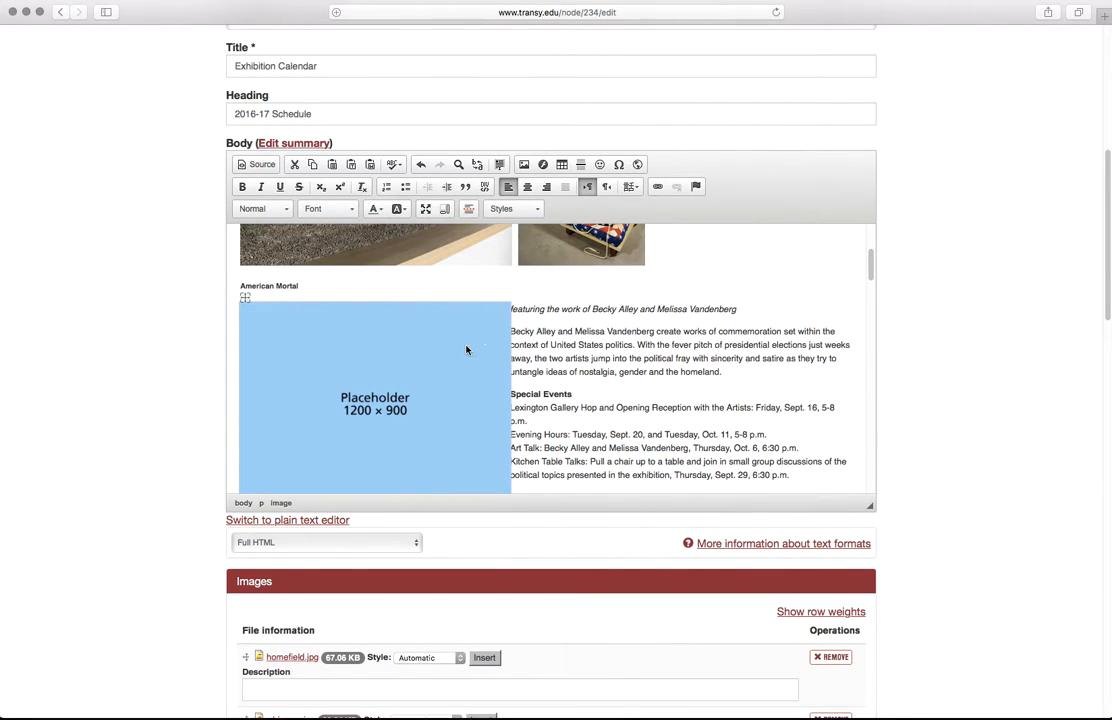
Step: Set the image's alignment to None in Image Properties so it sits on its own line
left_click(524, 164)
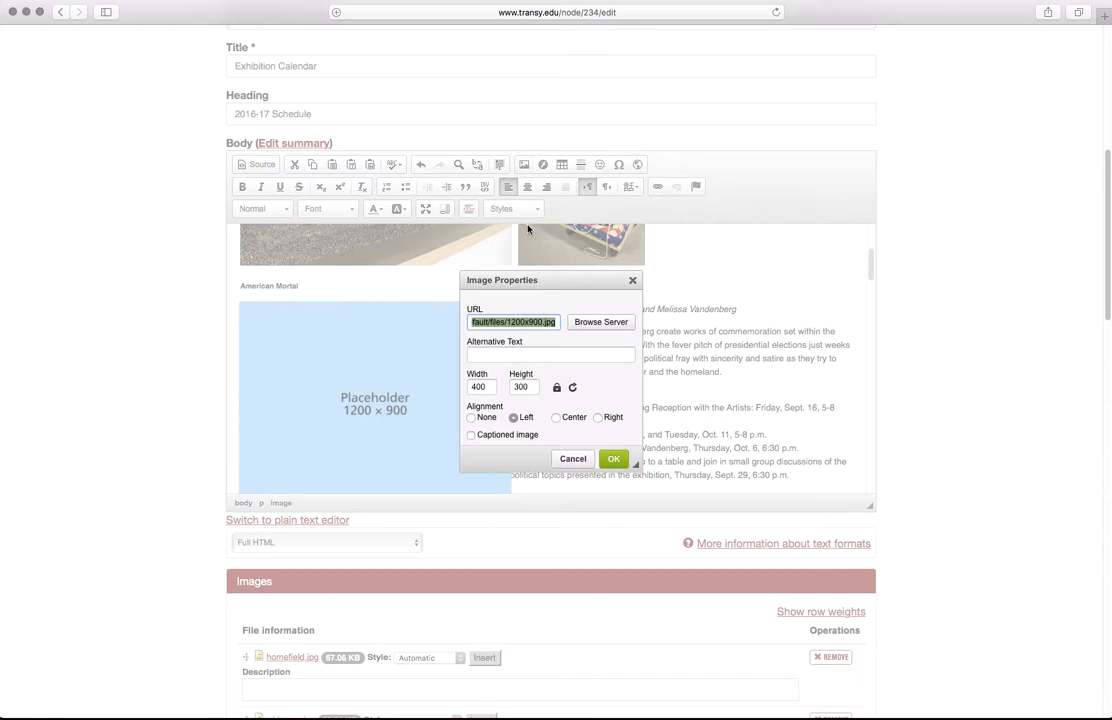
left_click(471, 417)
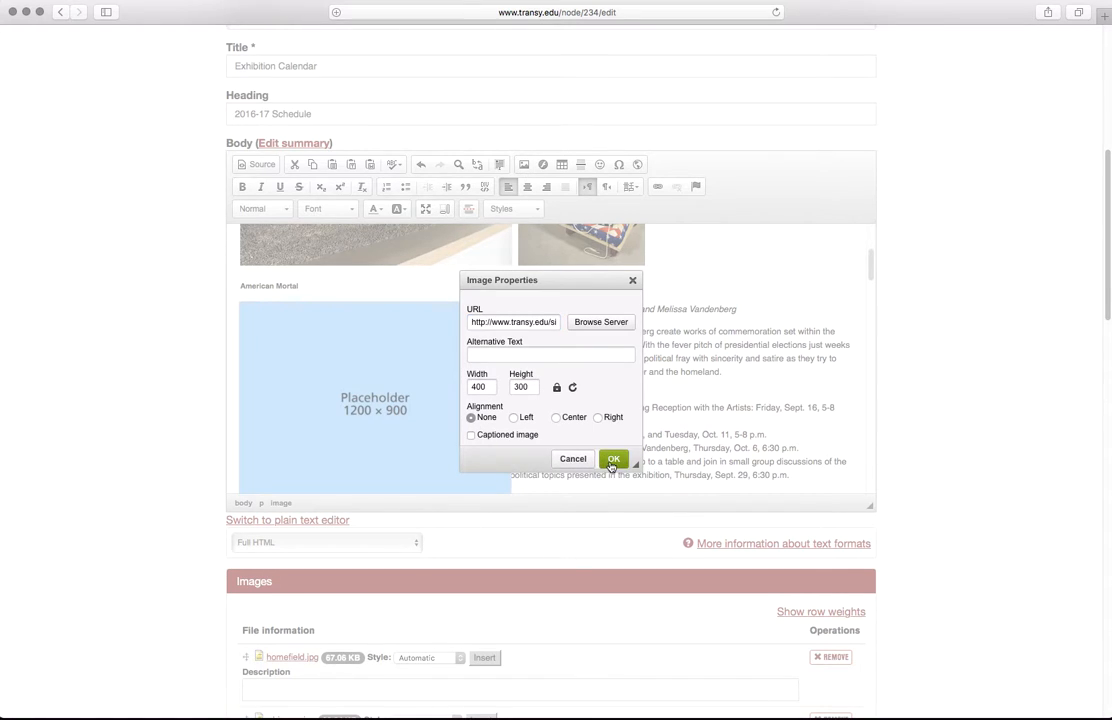
left_click(613, 459)
scroll(477, 420, "down", 3)
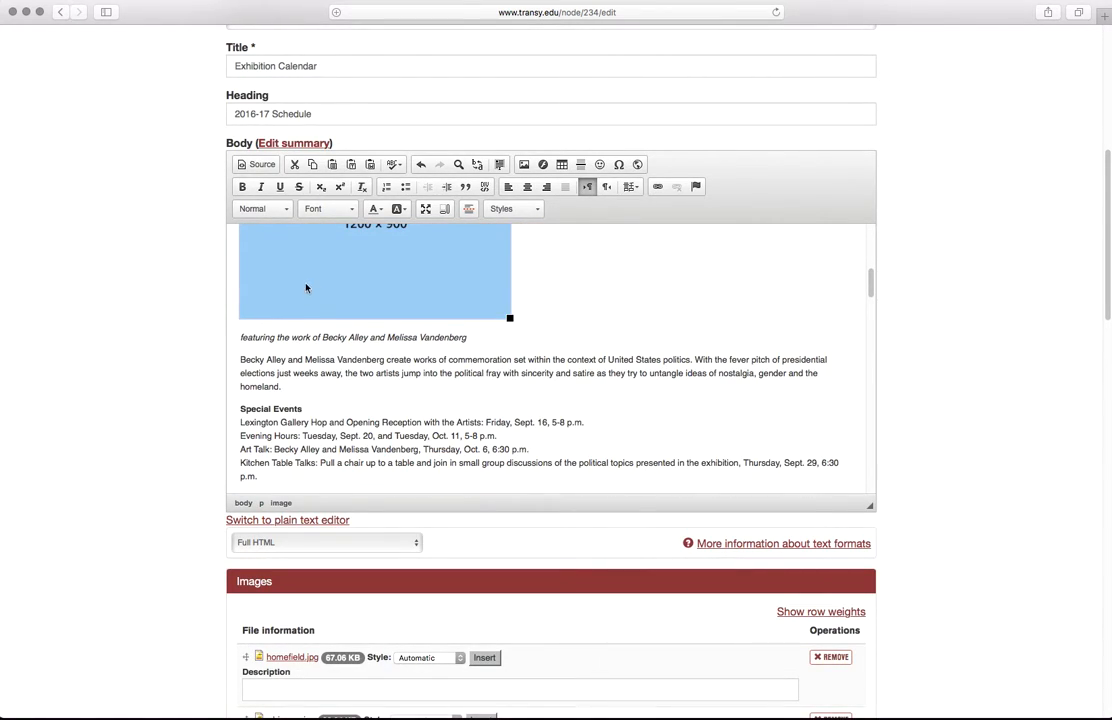
scroll(425, 385, "down", 2)
scroll(398, 377, "up", 5)
Step: Delete the placeholder image and the empty line under American Mortal
left_click(382, 375)
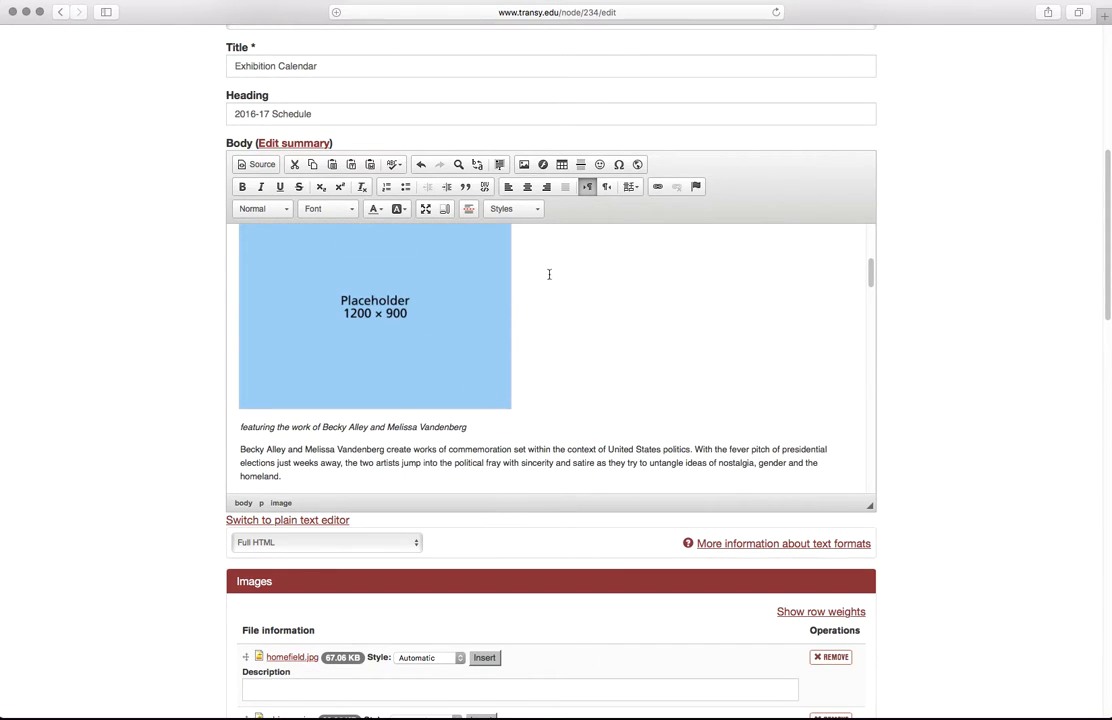
scroll(178, 362, "down", 5)
scroll(171, 362, "up", 5)
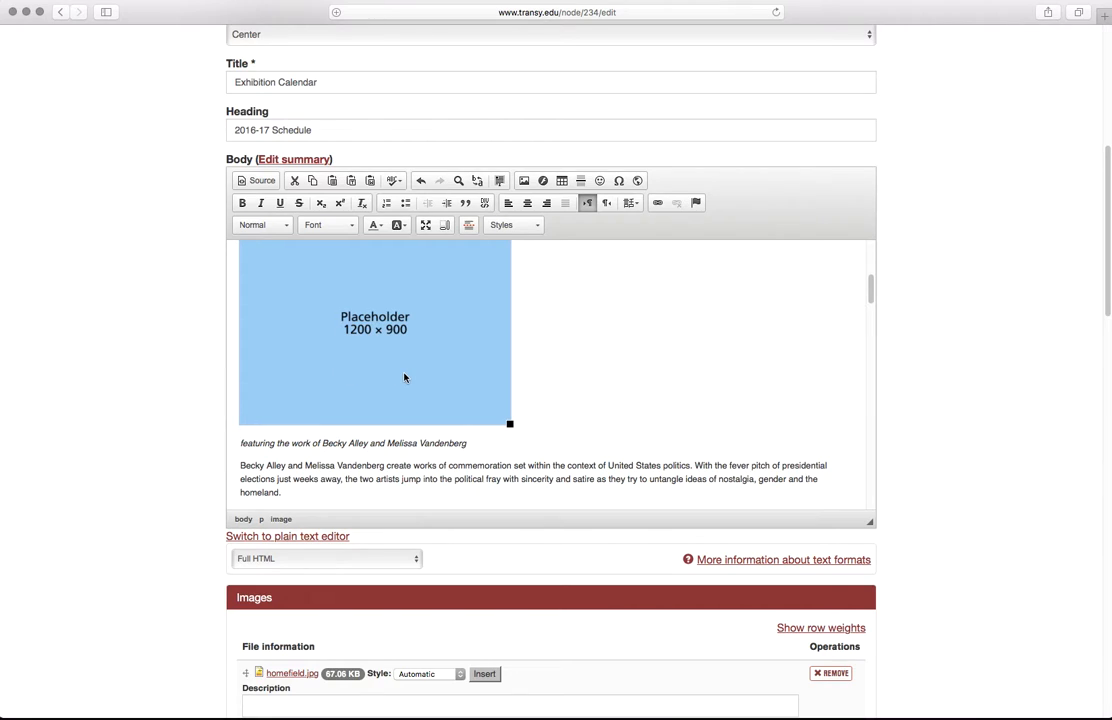
key("BackSpace")
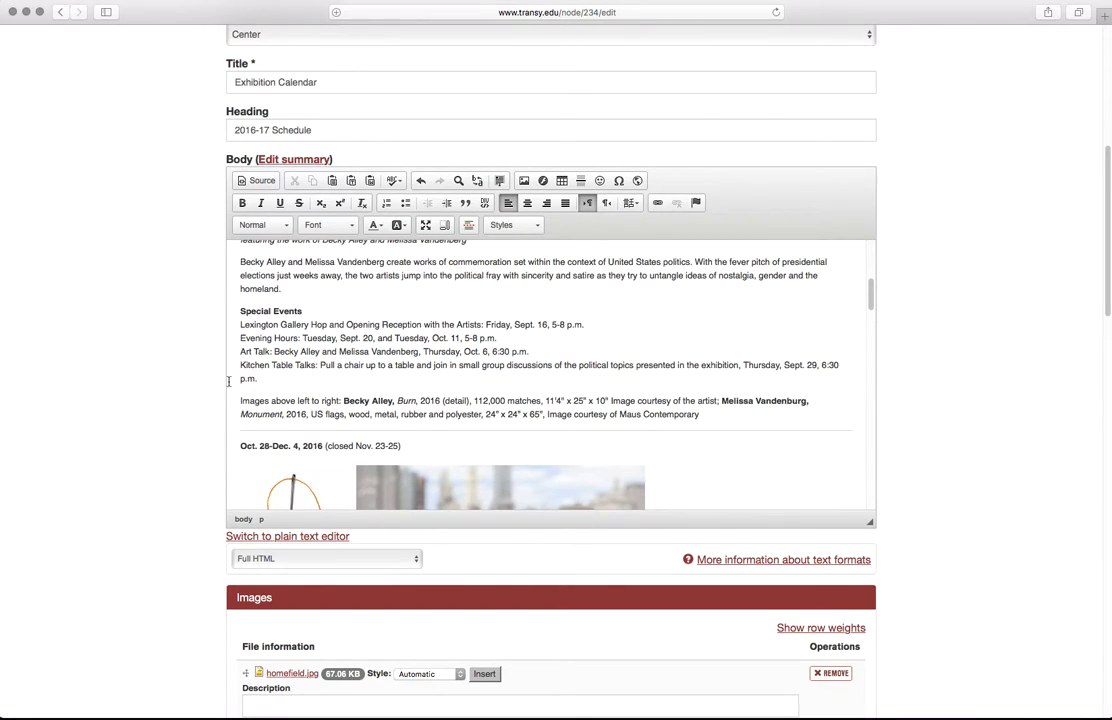
scroll(258, 596, "up", 10)
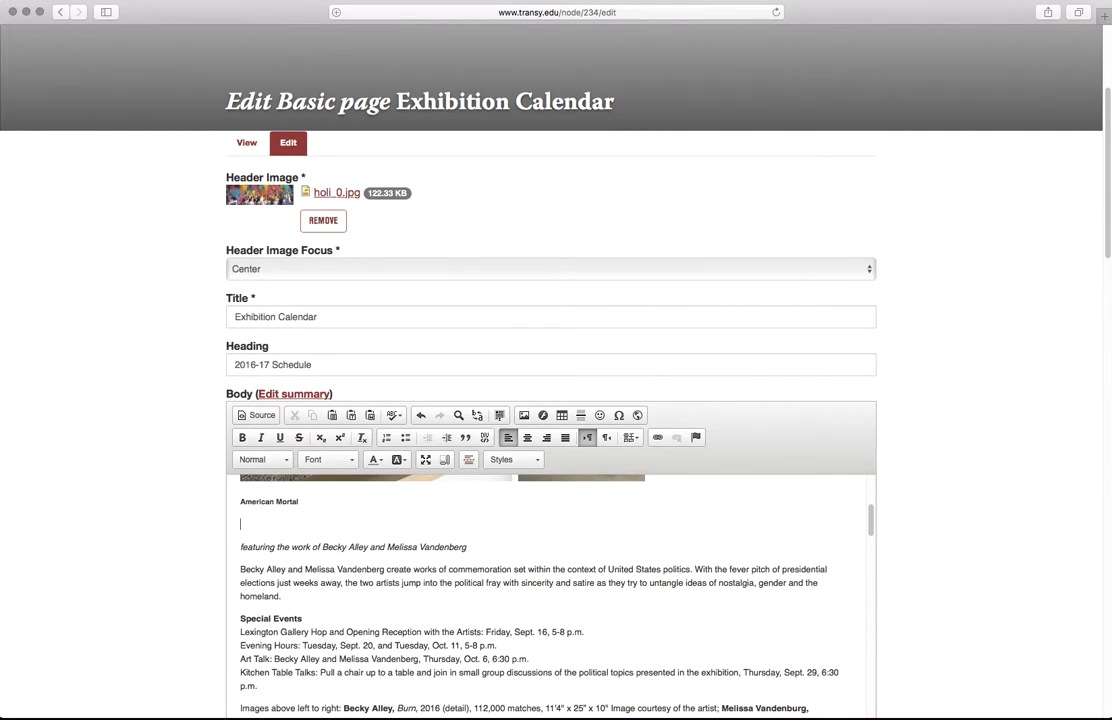
key("BackSpace")
Step: Save the Exhibition Calendar page
scroll(194, 541, "down", 5)
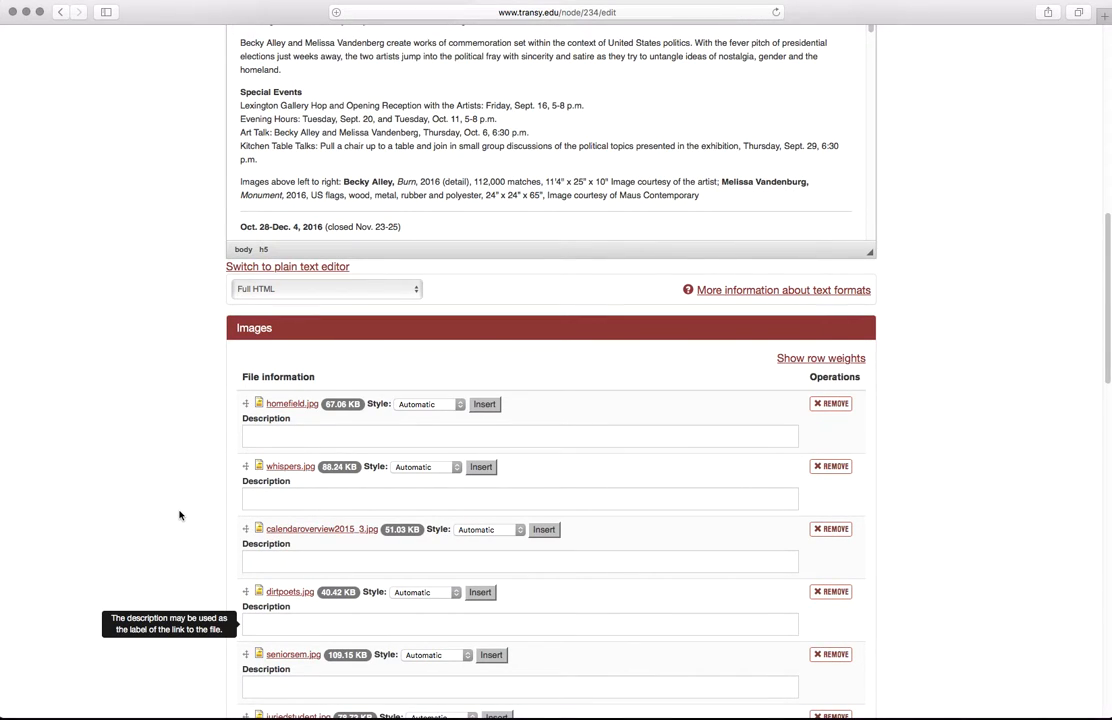
scroll(180, 515, "down", 15)
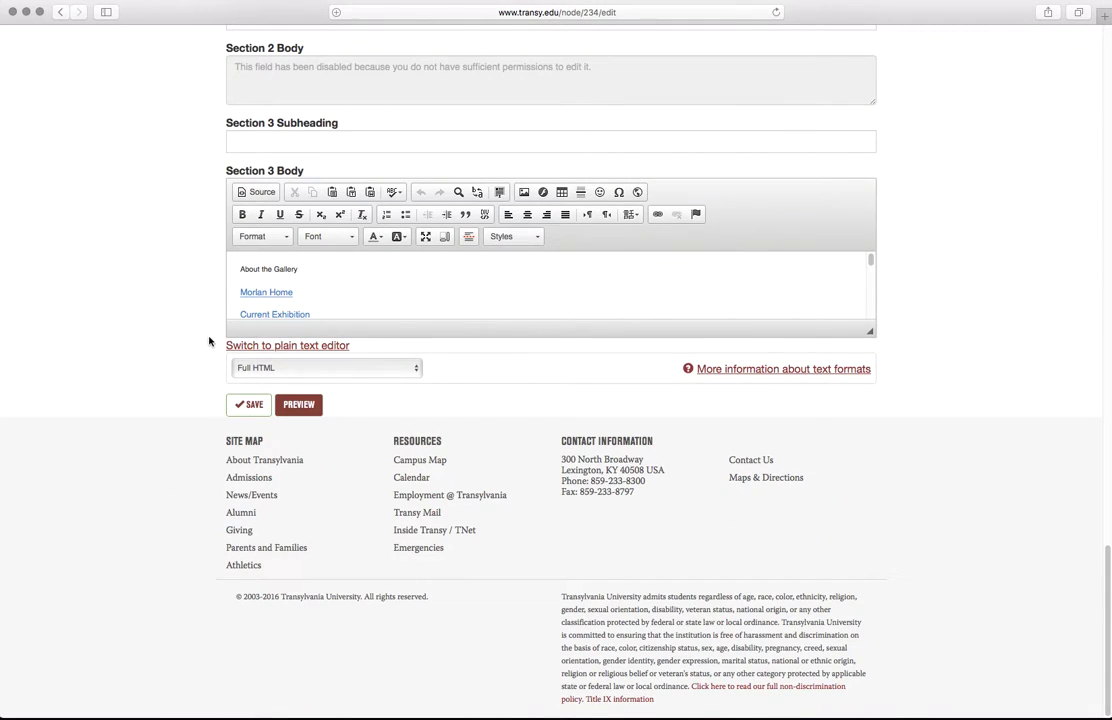
scroll(205, 340, "up", 15)
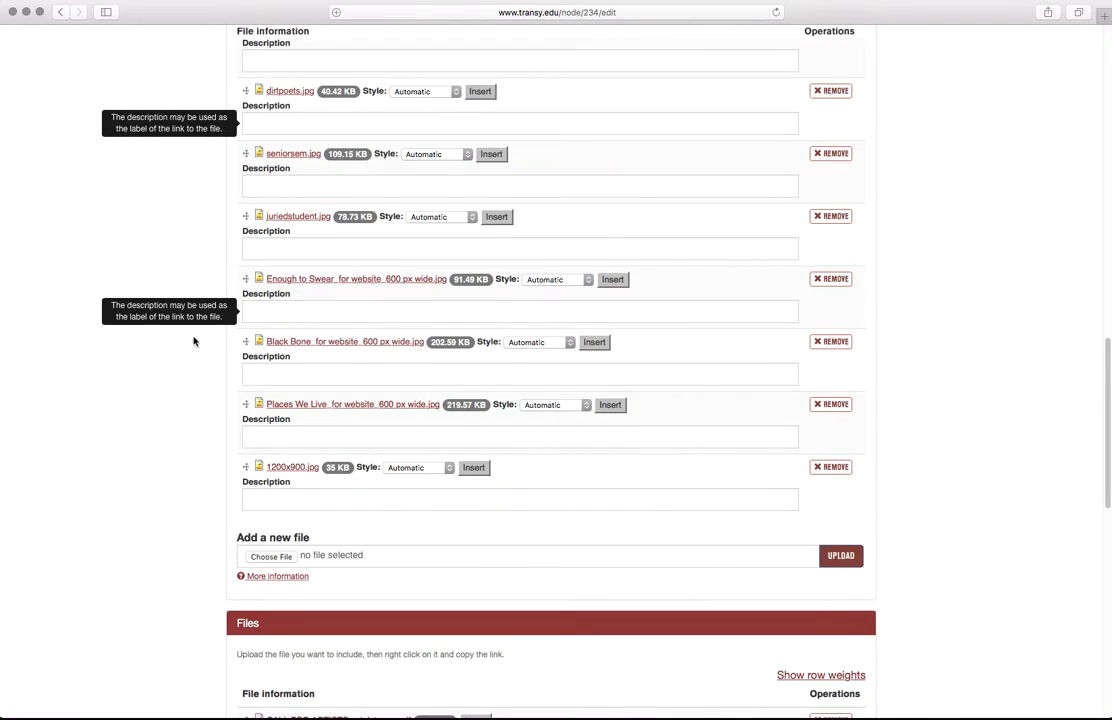
scroll(156, 484, "down", 8)
scroll(160, 500, "down", 5)
left_click(252, 604)
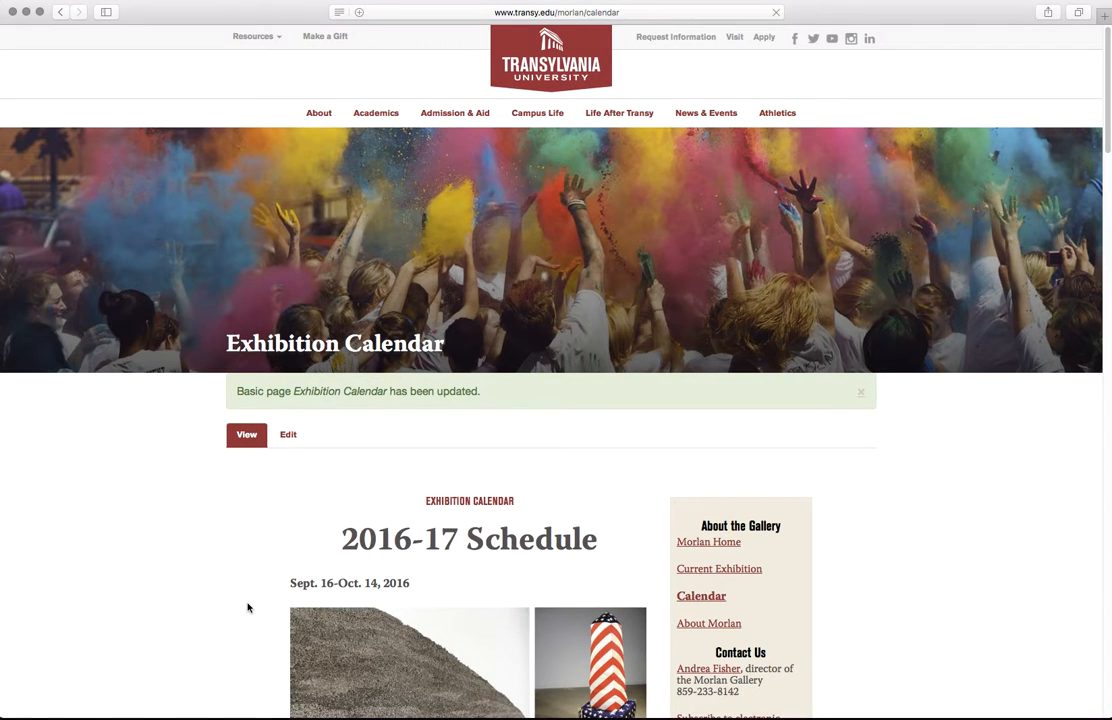